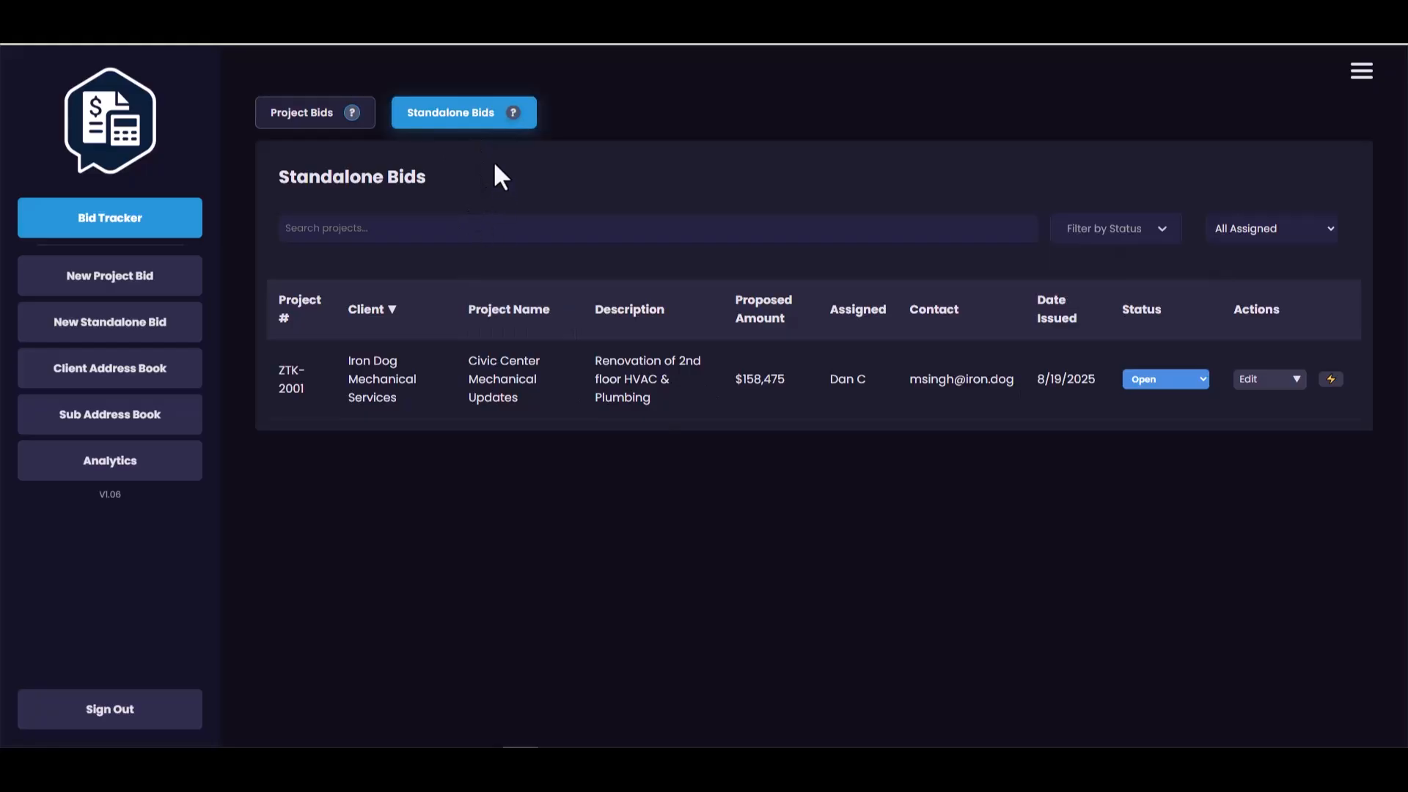
- Start a new standalone bid and select GM BluePlan as its client from the client address book
mouse_move(506, 121)
click(115, 338)
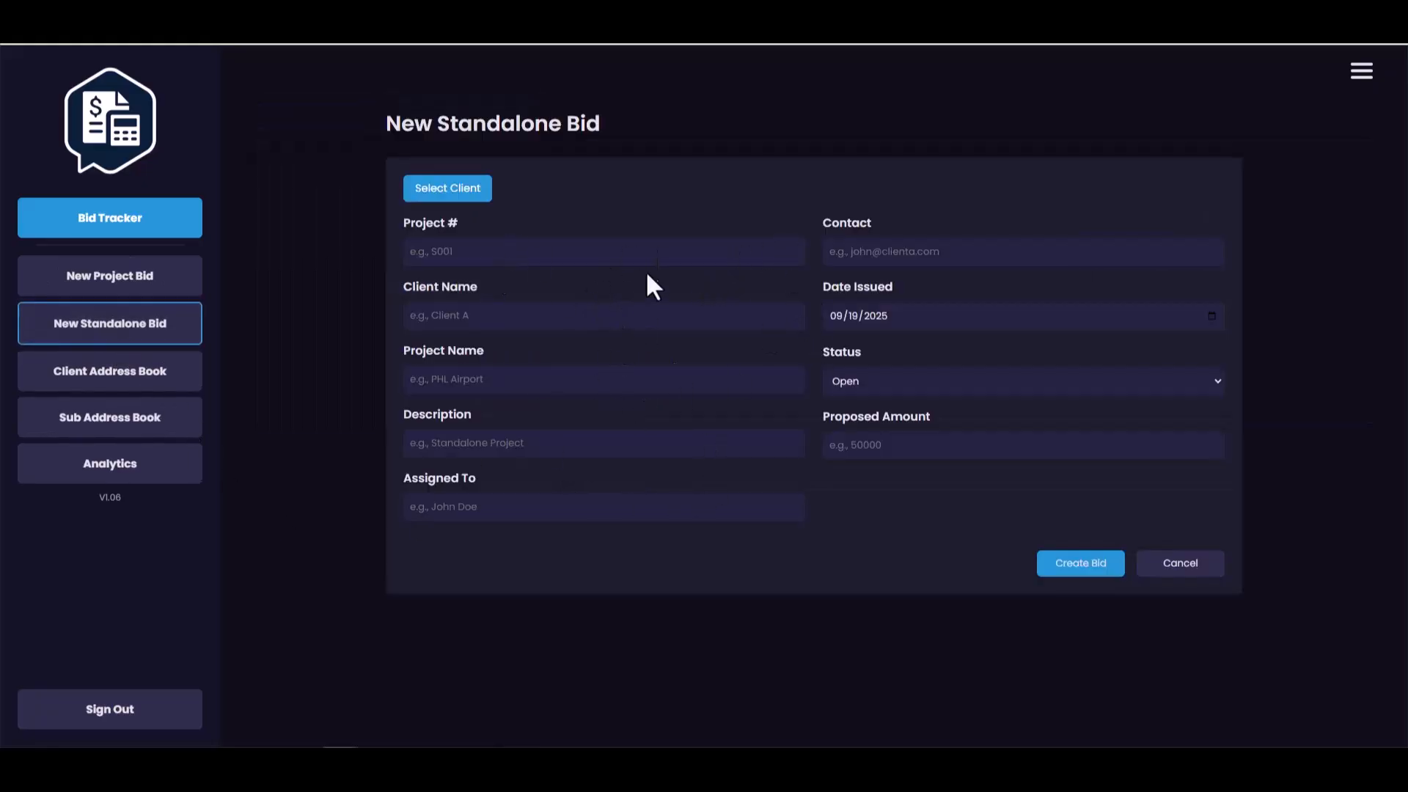
click(450, 190)
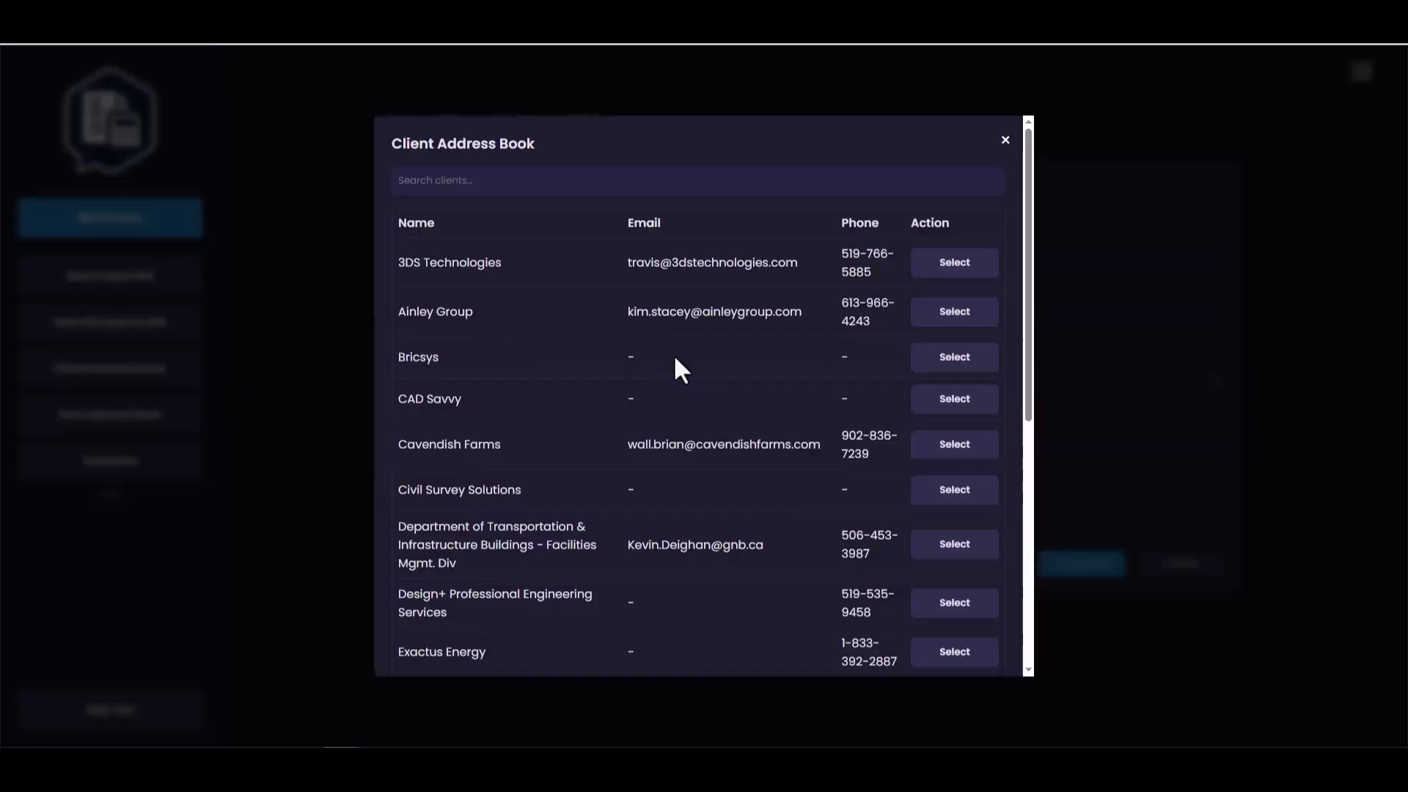
scroll(646, 440, down, 1)
scroll(643, 434, down, 5)
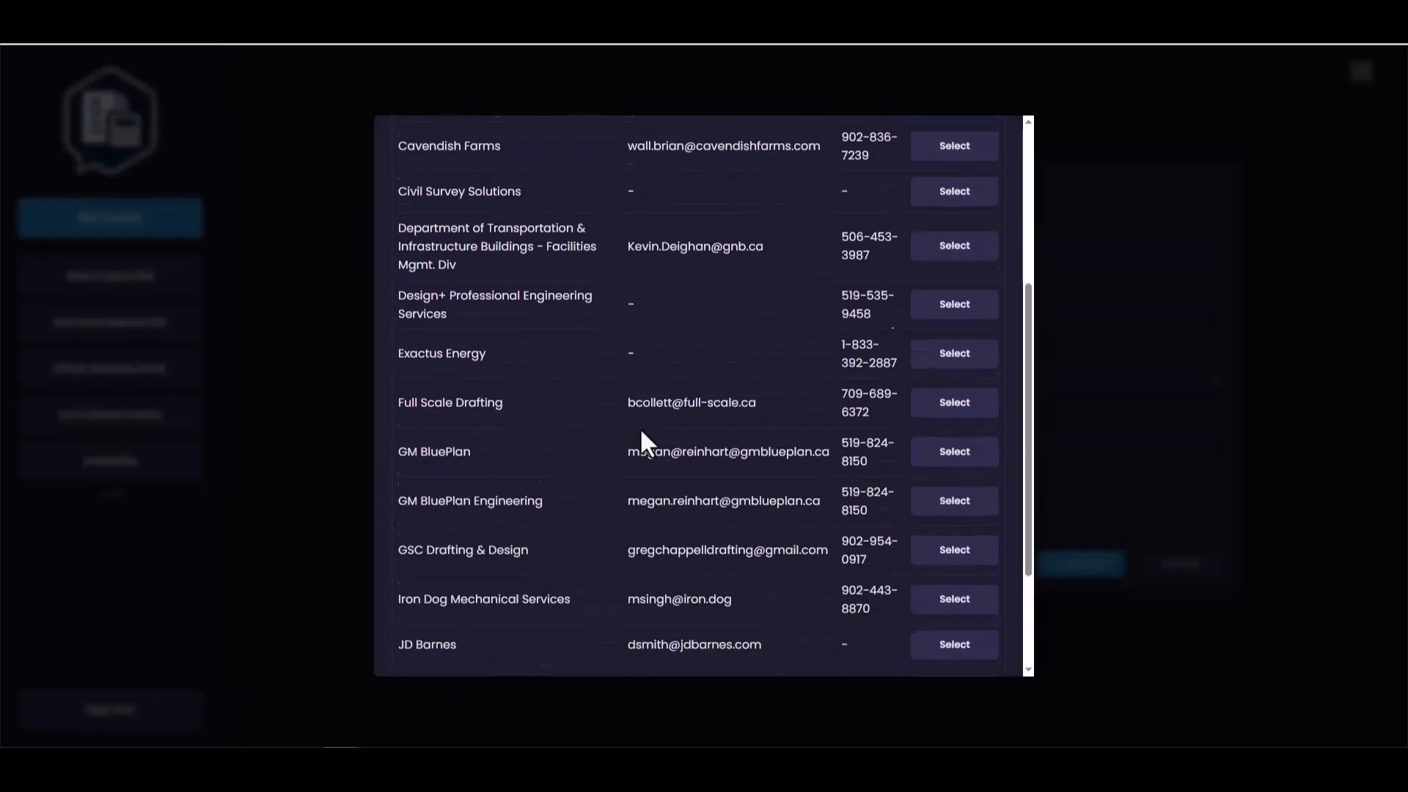
scroll(601, 424, up, 5)
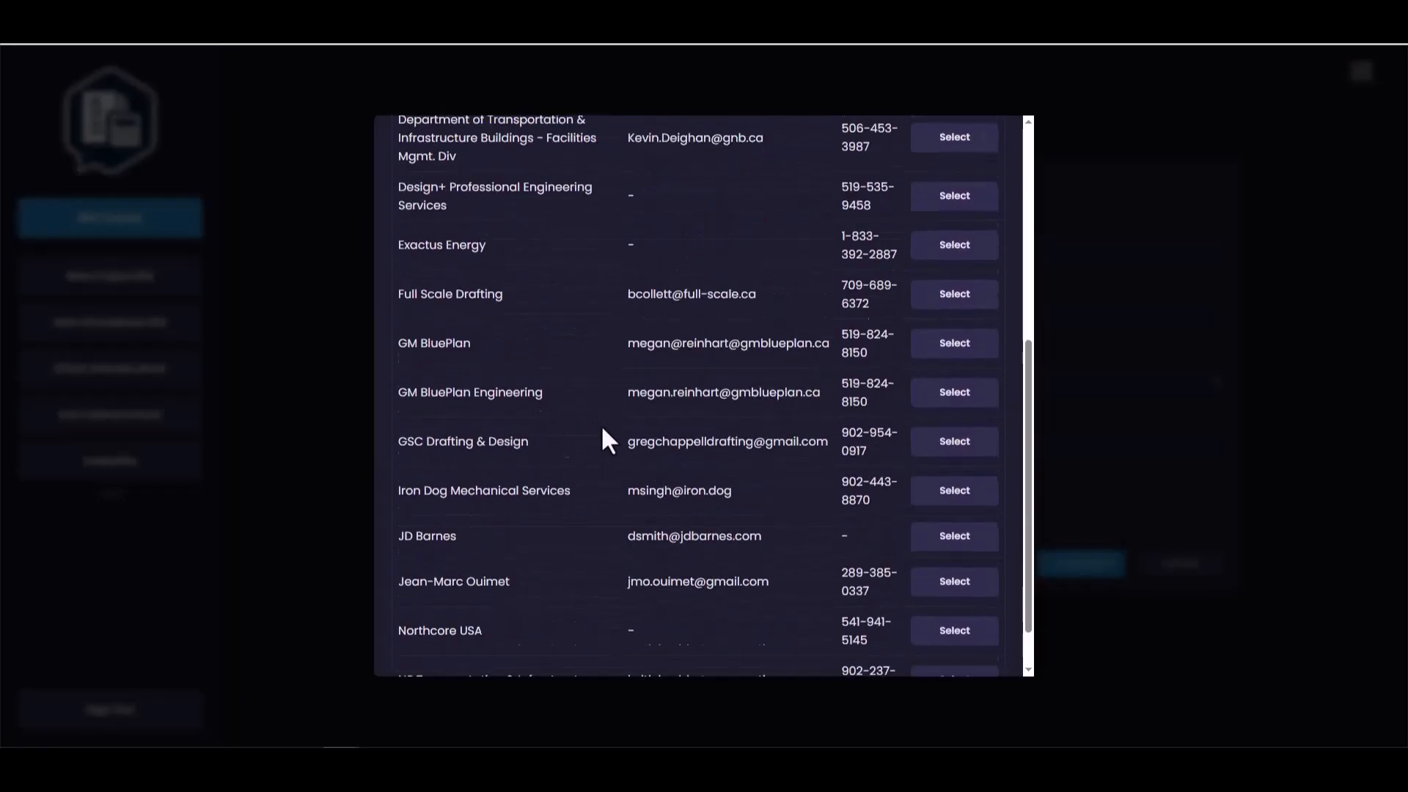
scroll(653, 385, down, 4)
scroll(668, 400, down, 1)
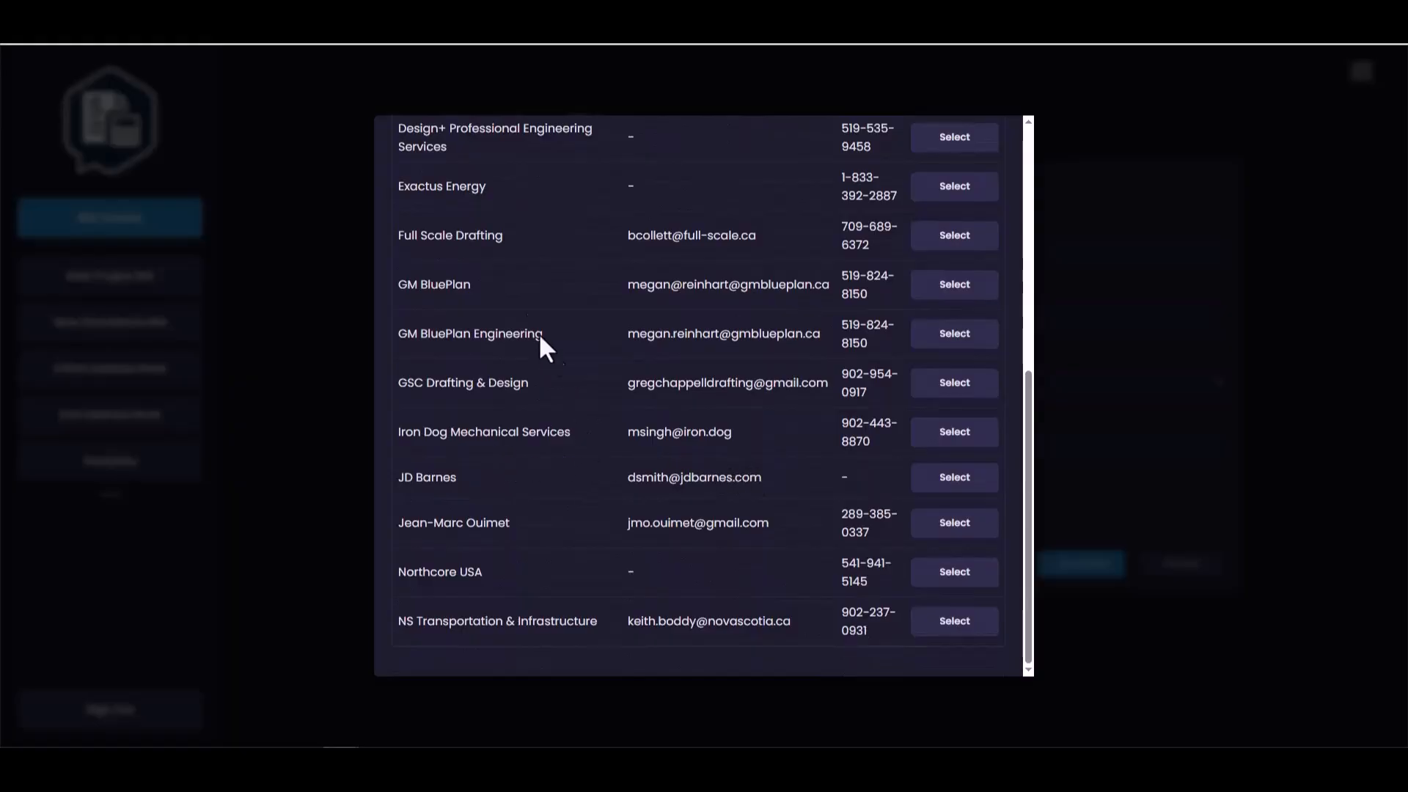
click(423, 286)
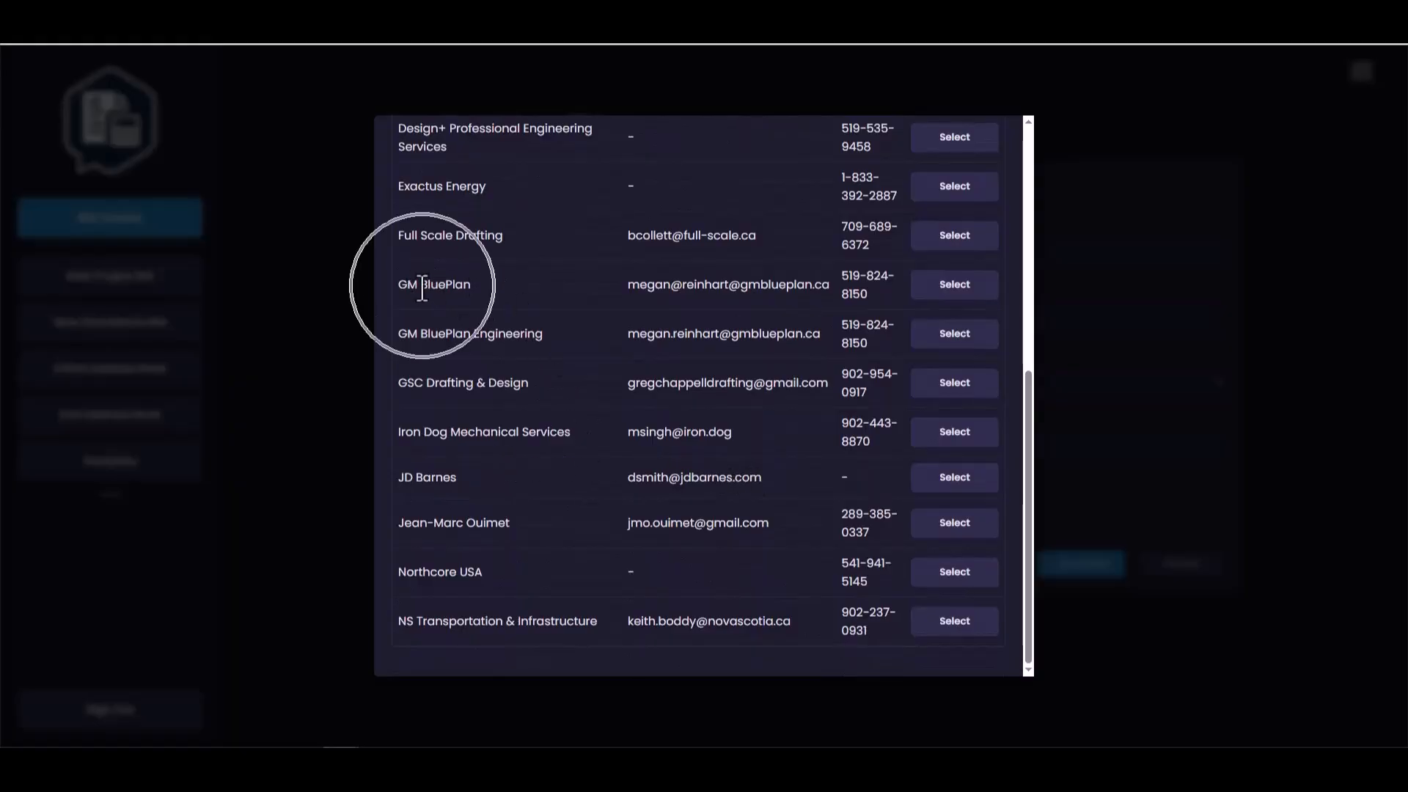
click(956, 289)
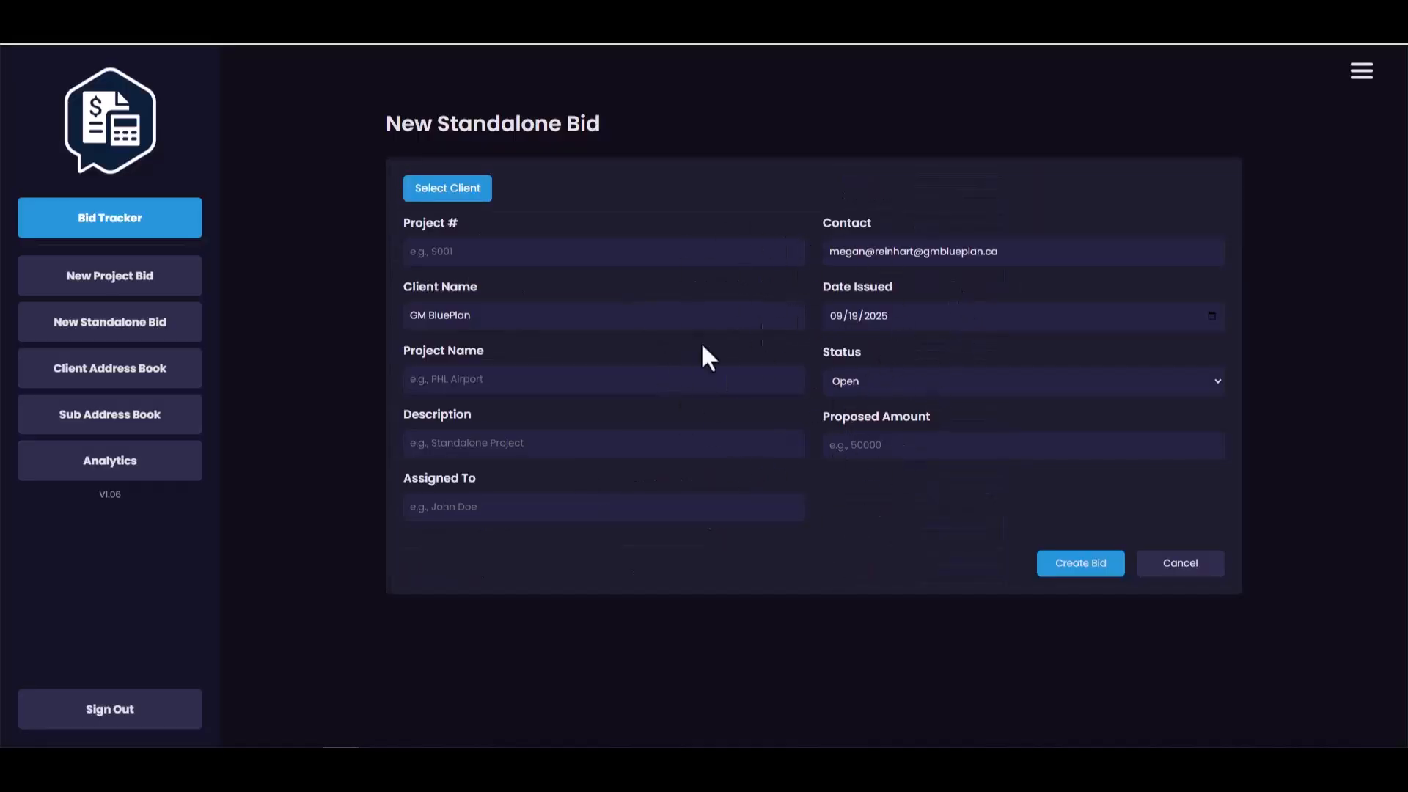
- Enter project number 12-0001 and project name PHL Airport for the new bid
click(481, 253)
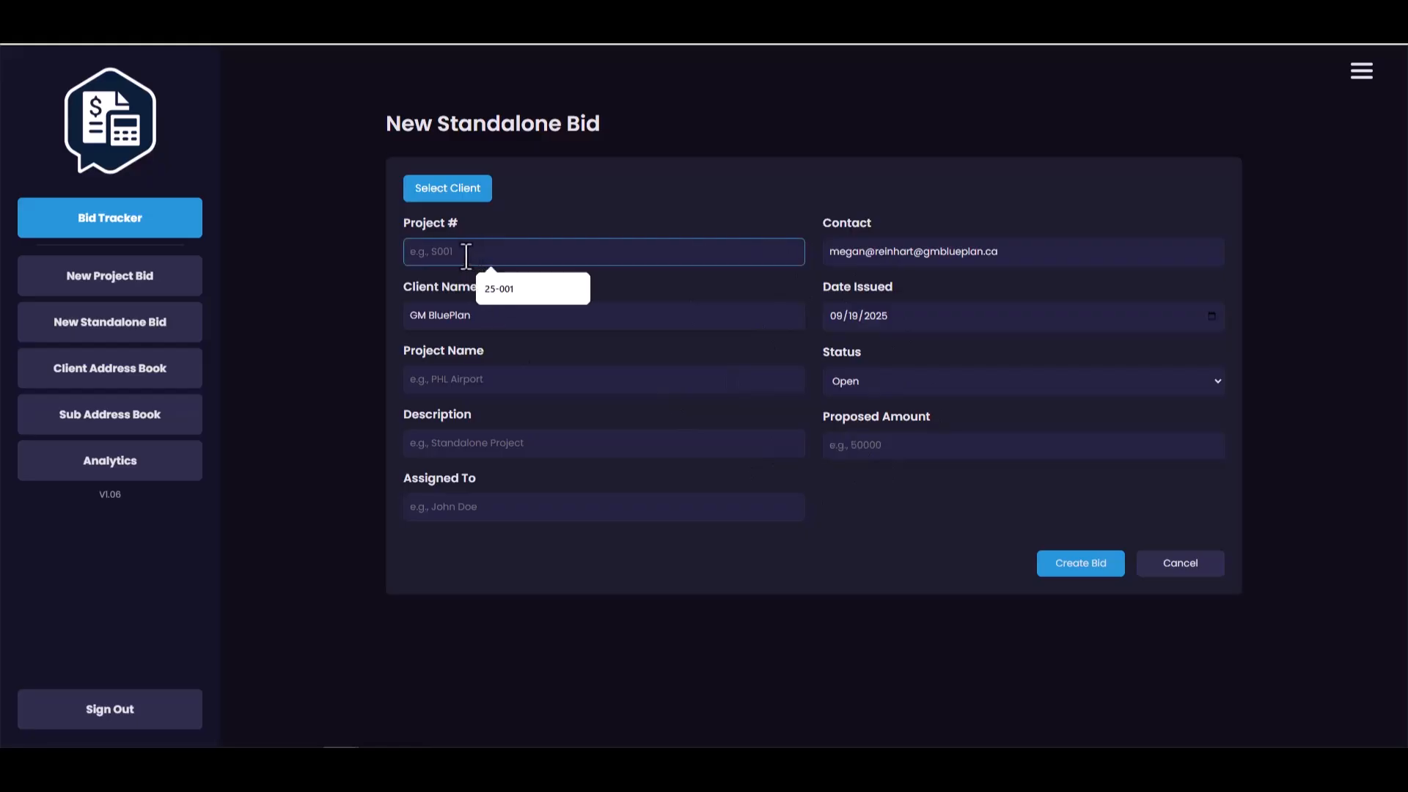
text(12-)
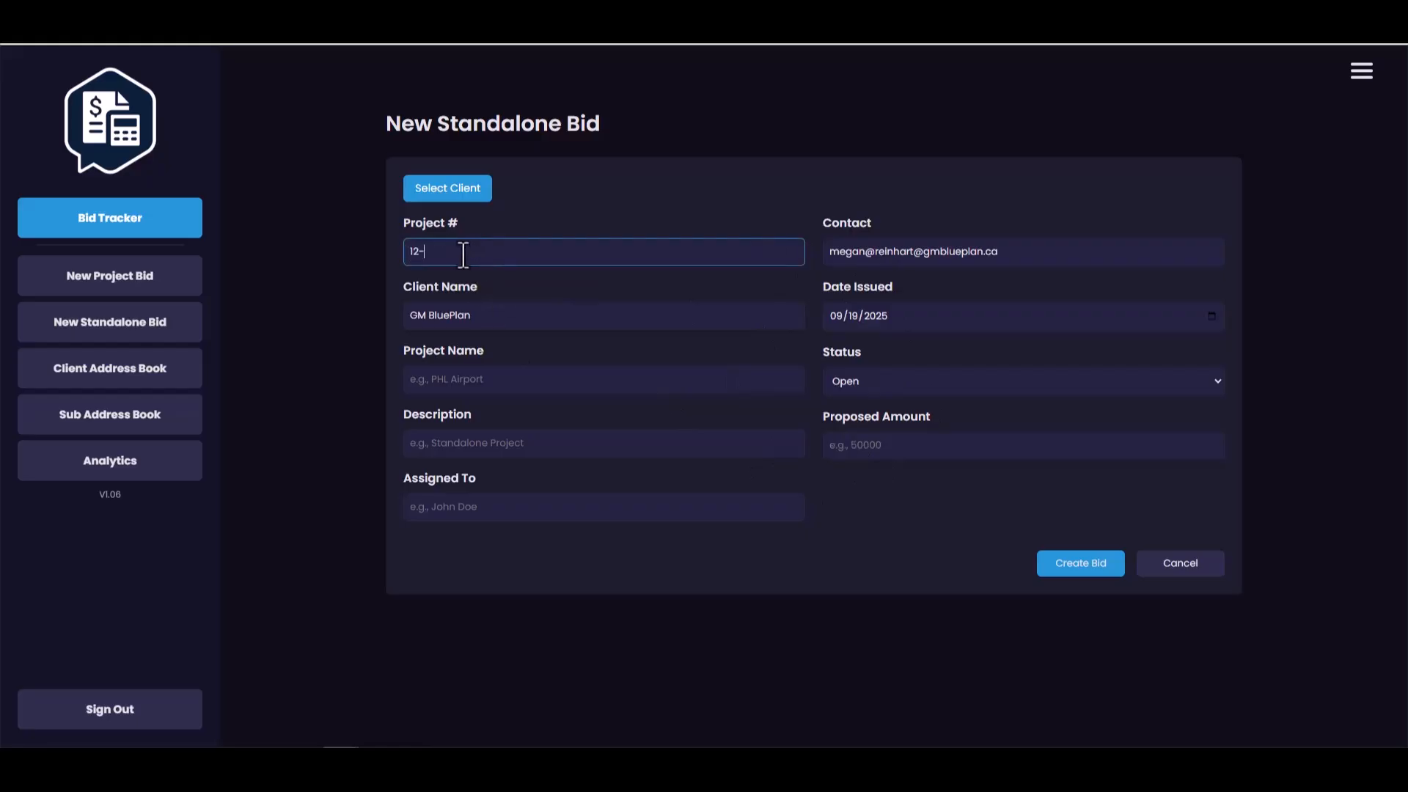
text(0001)
click(469, 379)
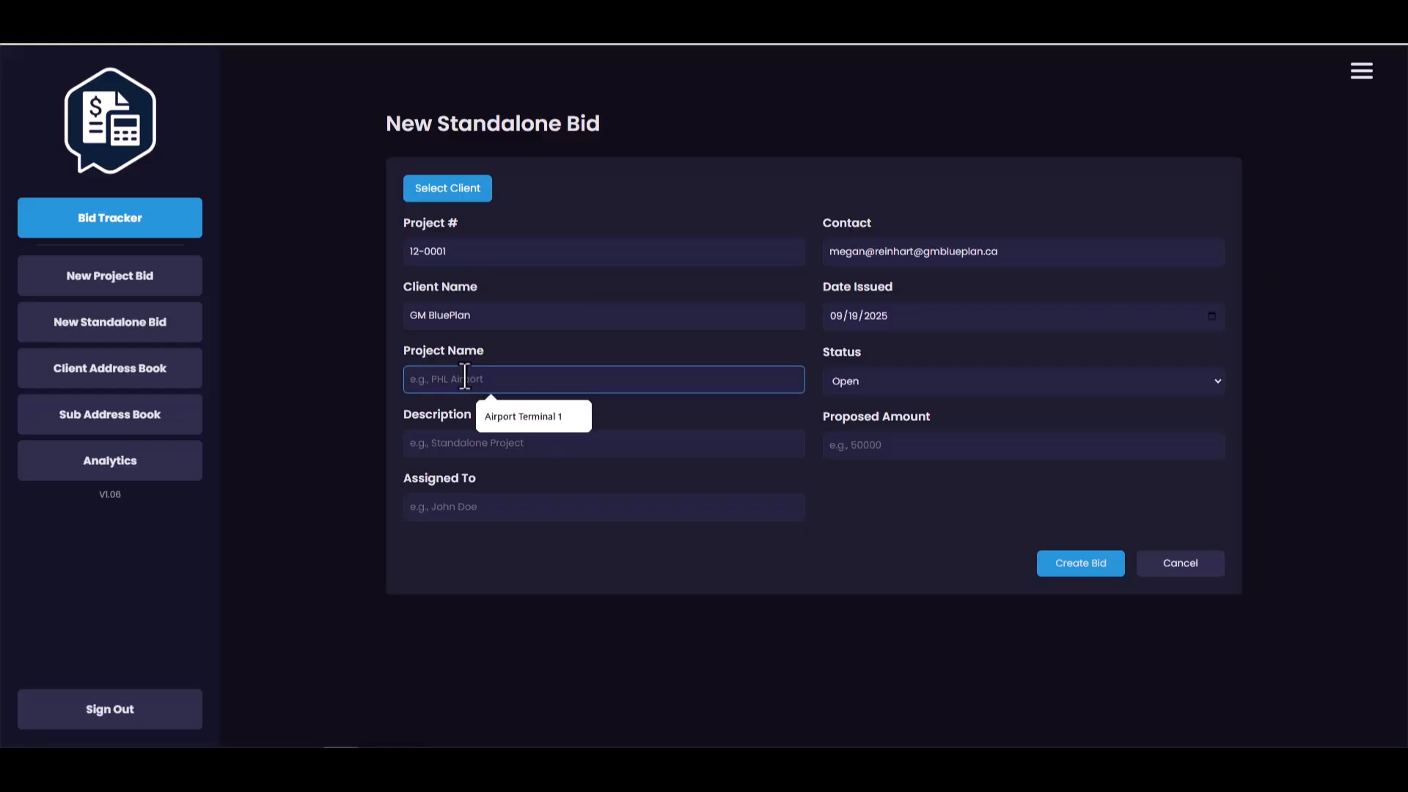
text(PHL Airport)
- Enter the description "Reno of Terminal 5" and fill in the assignee's name
click(491, 442)
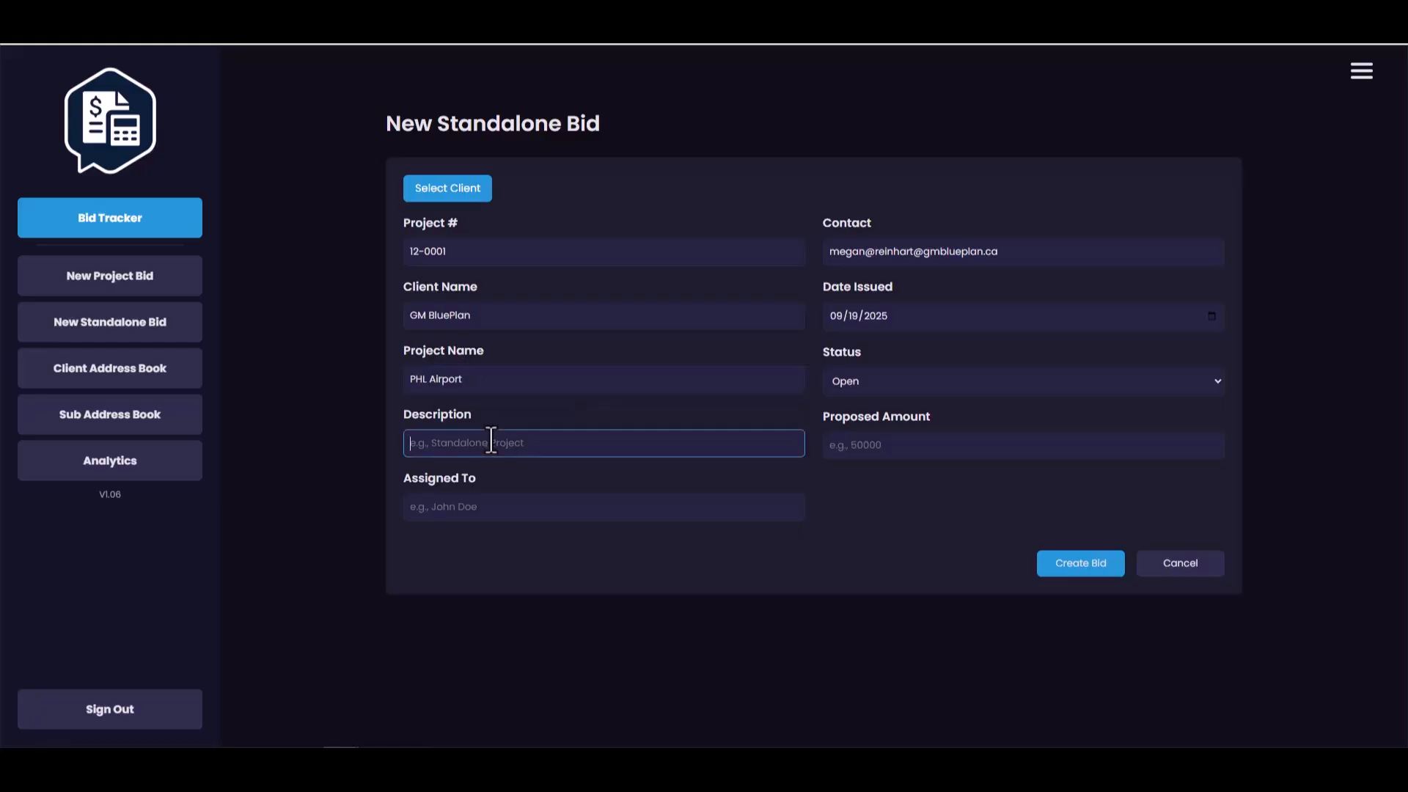
text(Reno of Terminal 5)
click(465, 501)
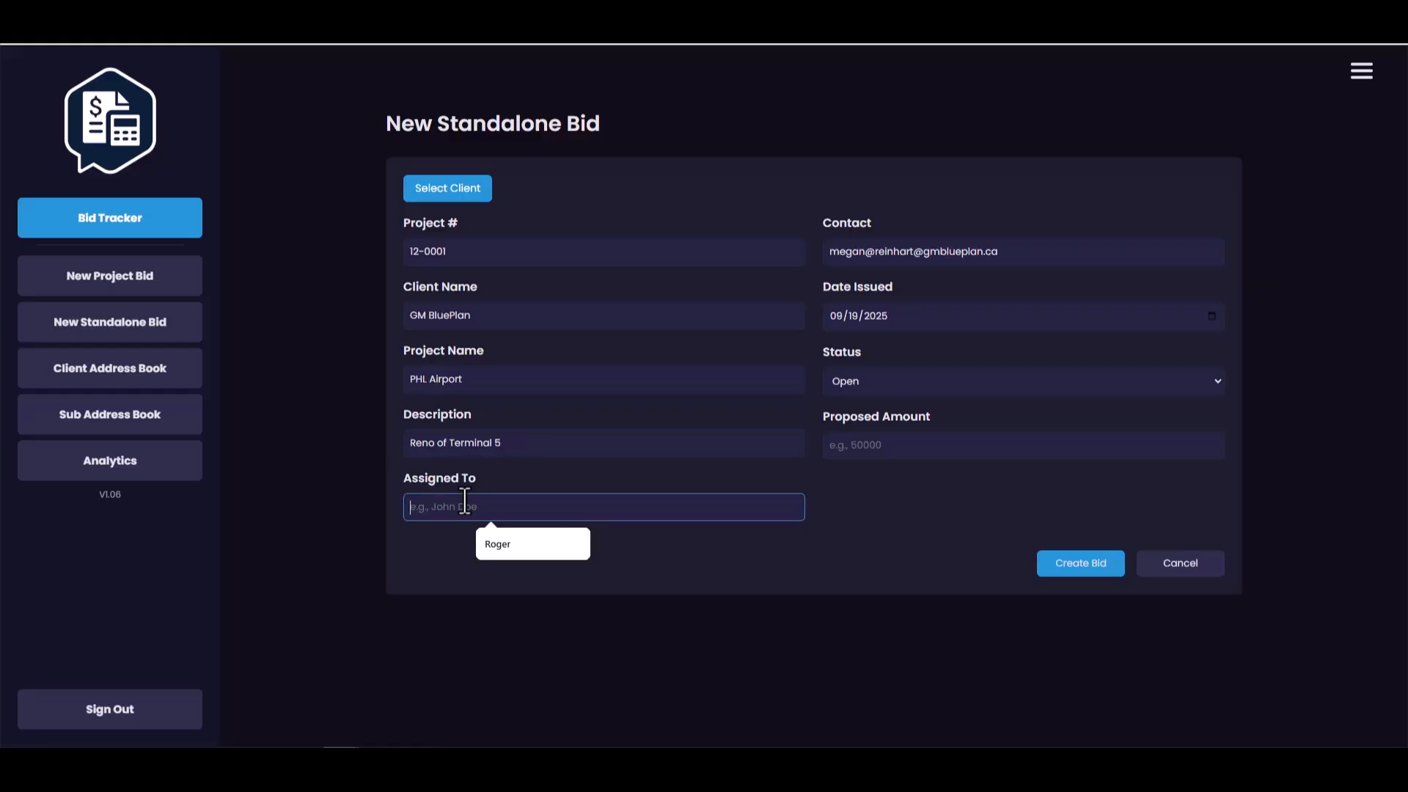
text(John)
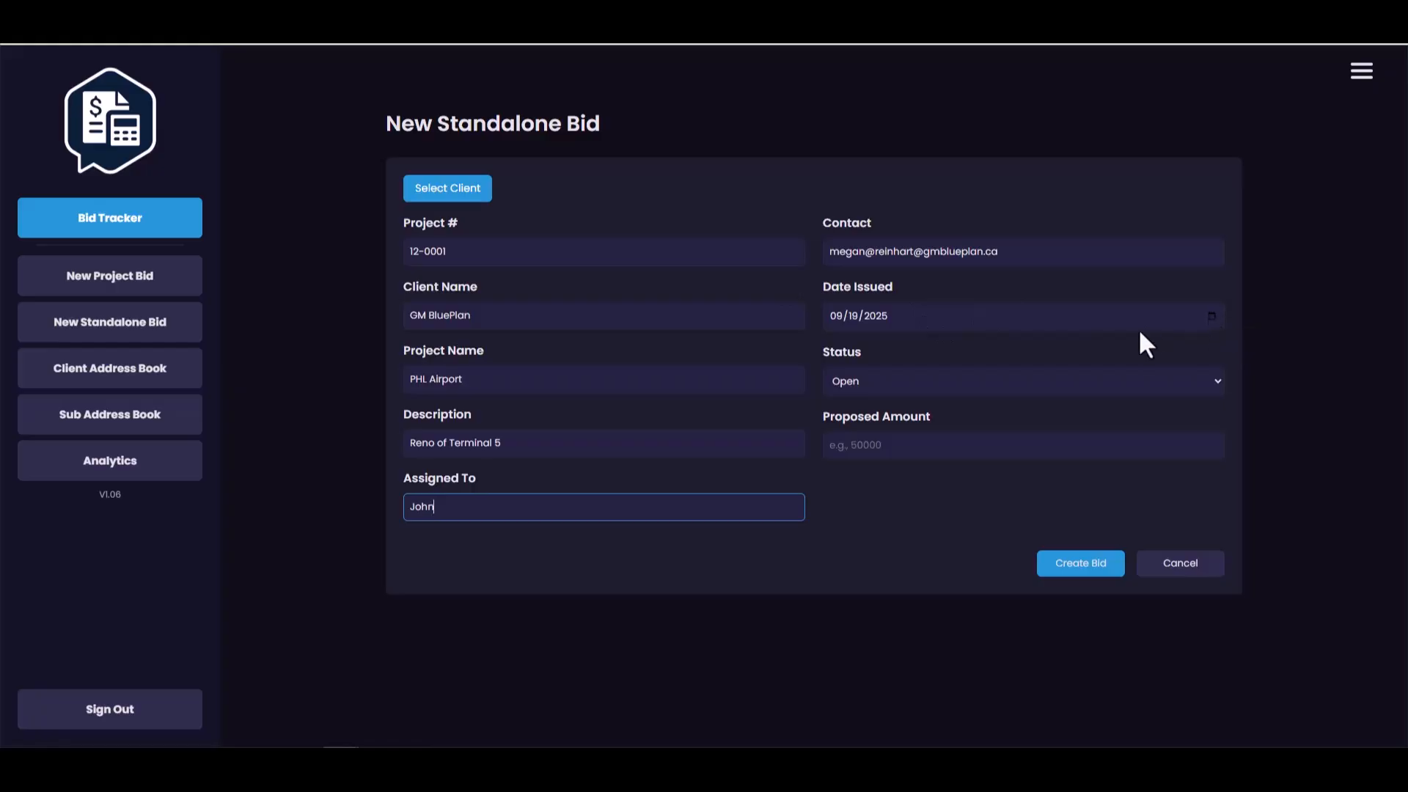
- Set the bid's issue date to 09/24/2025 and its status to Open
click(1210, 321)
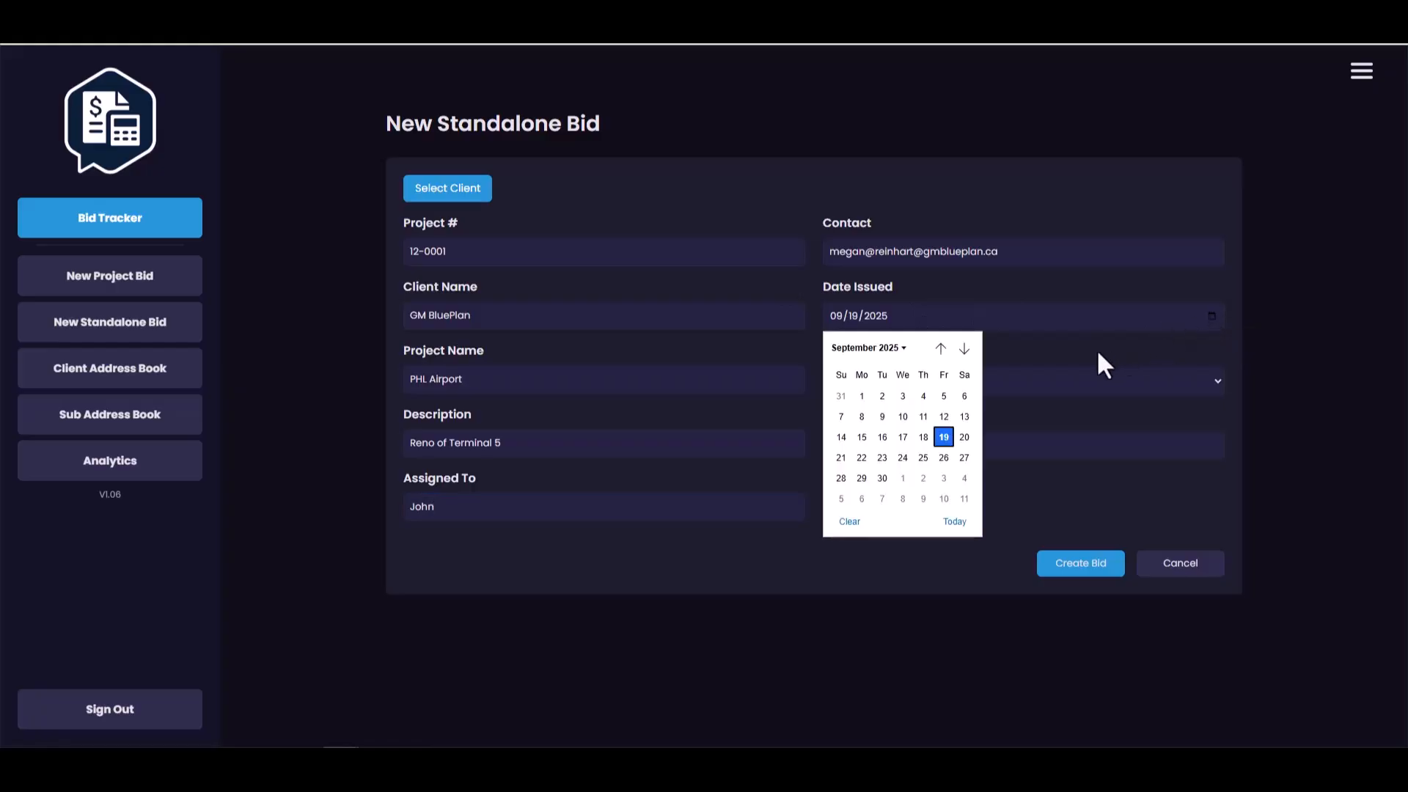
click(902, 459)
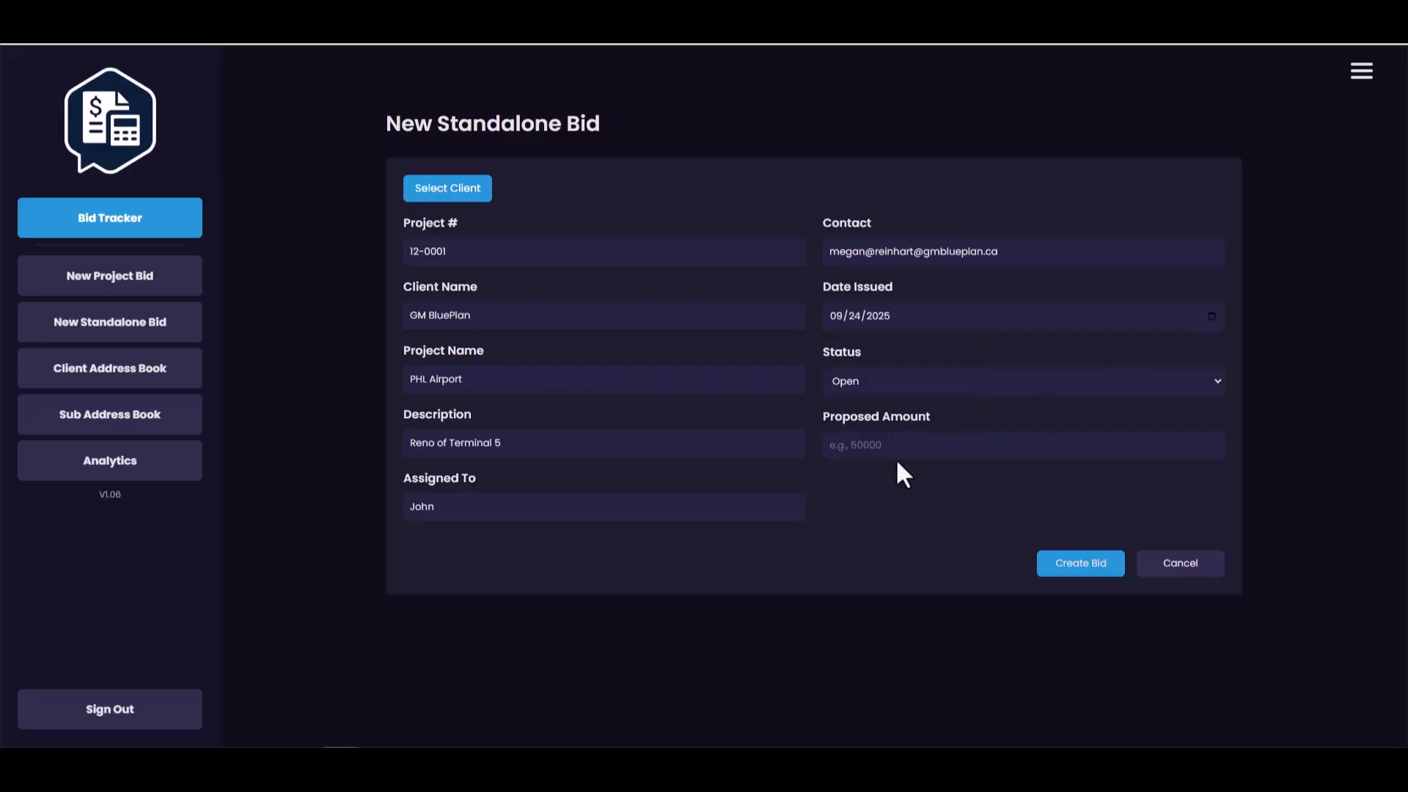
click(973, 380)
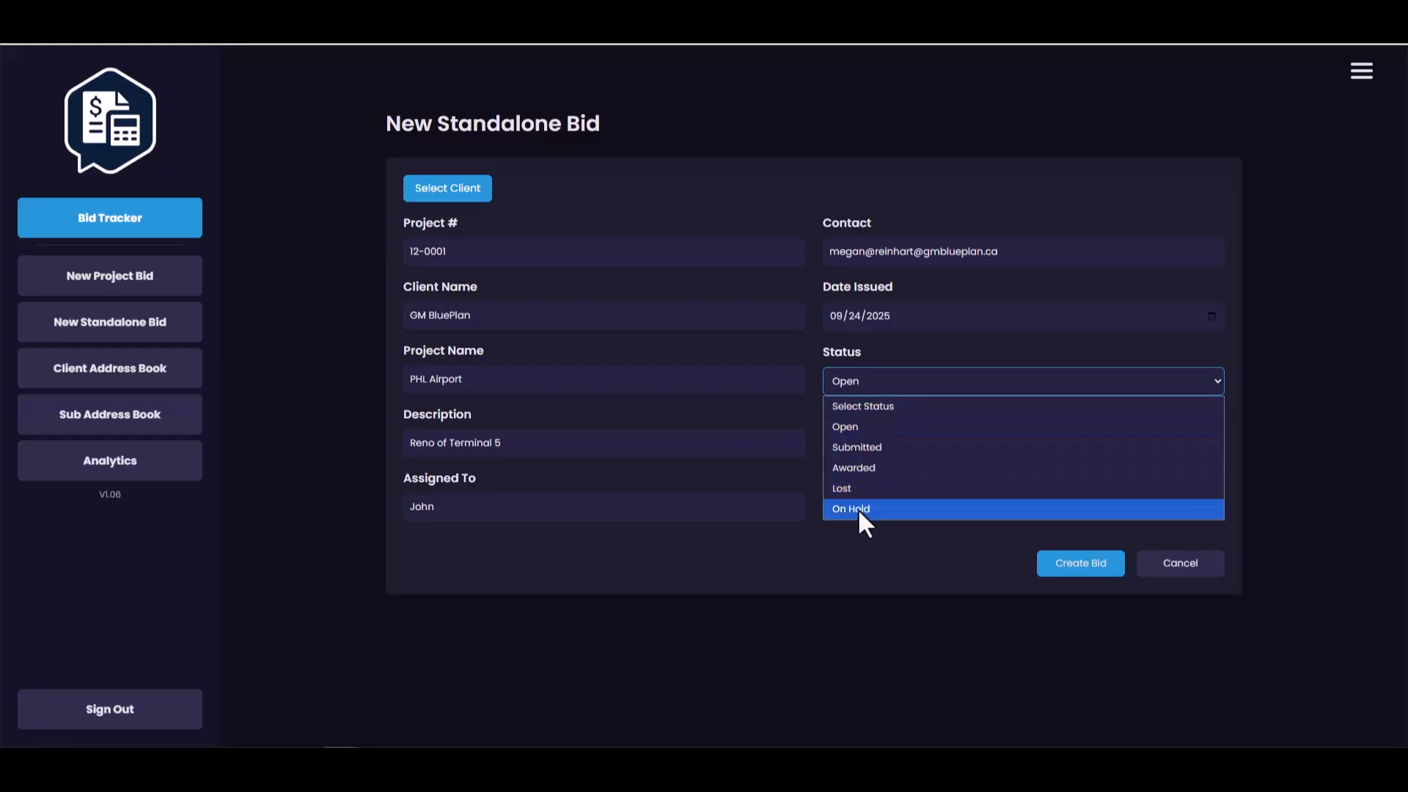
click(845, 427)
- Enter a proposed amount of 15000 and create the bid
click(849, 449)
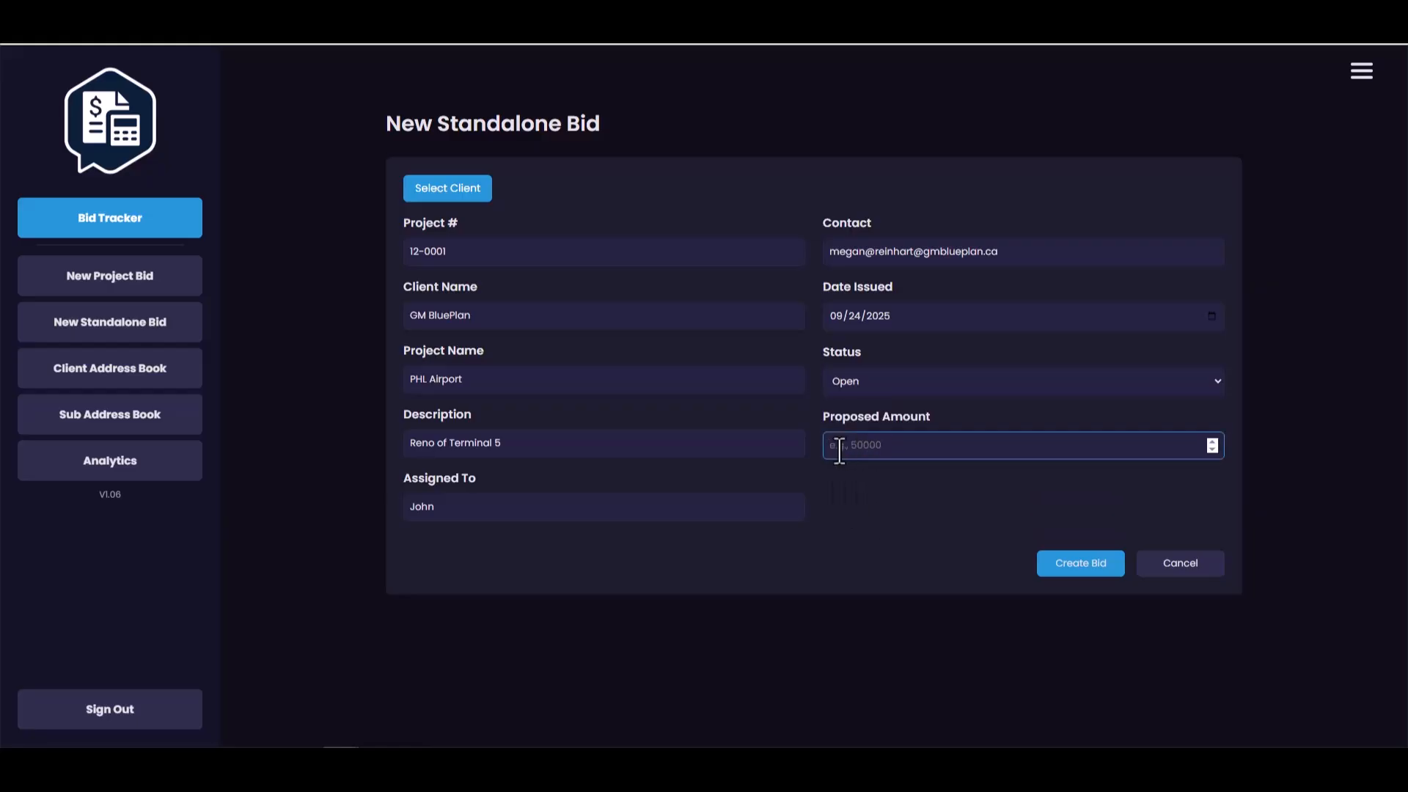
text(15000)
click(1068, 574)
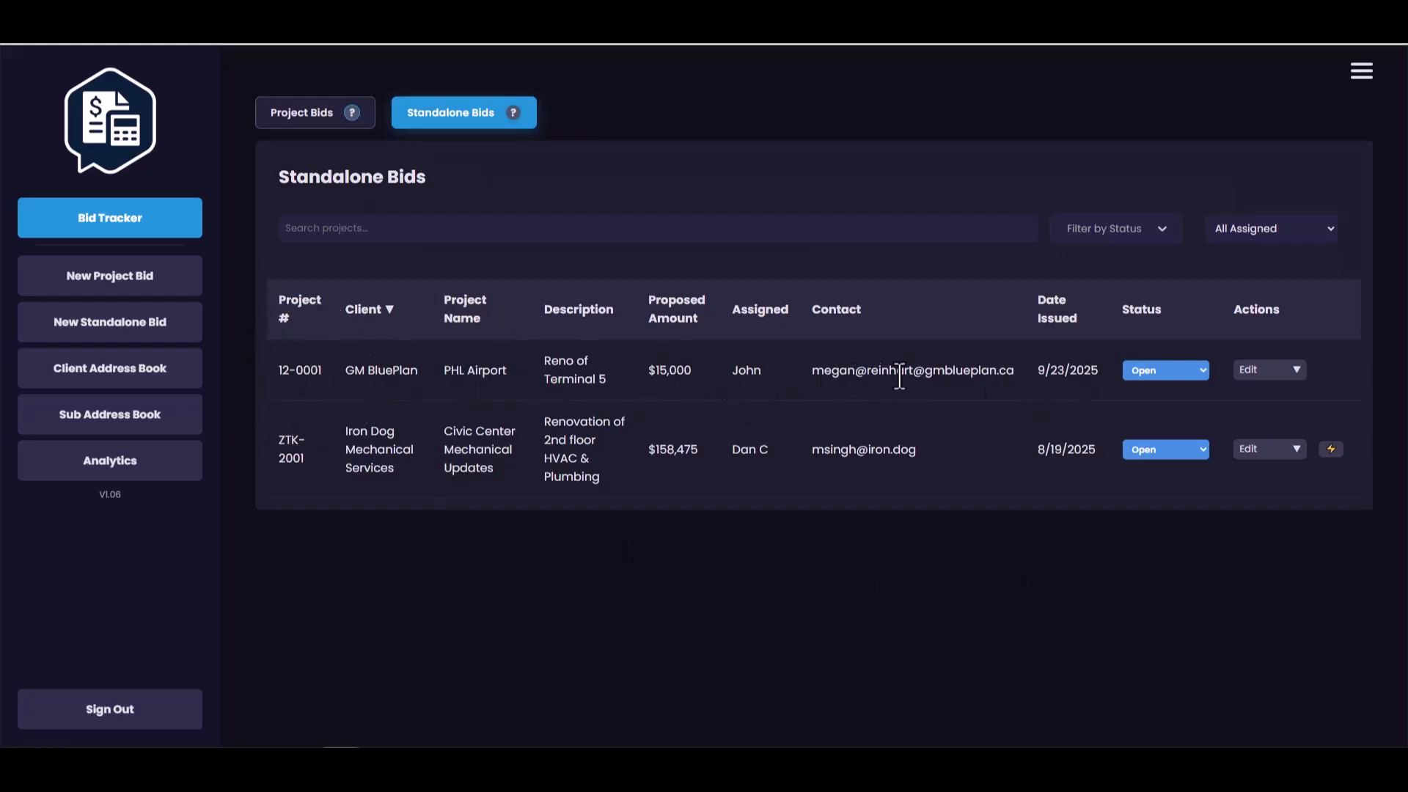
- Check the status and assignee filter options and try sorting the standalone bids by different columns, ending with project number
click(1153, 237)
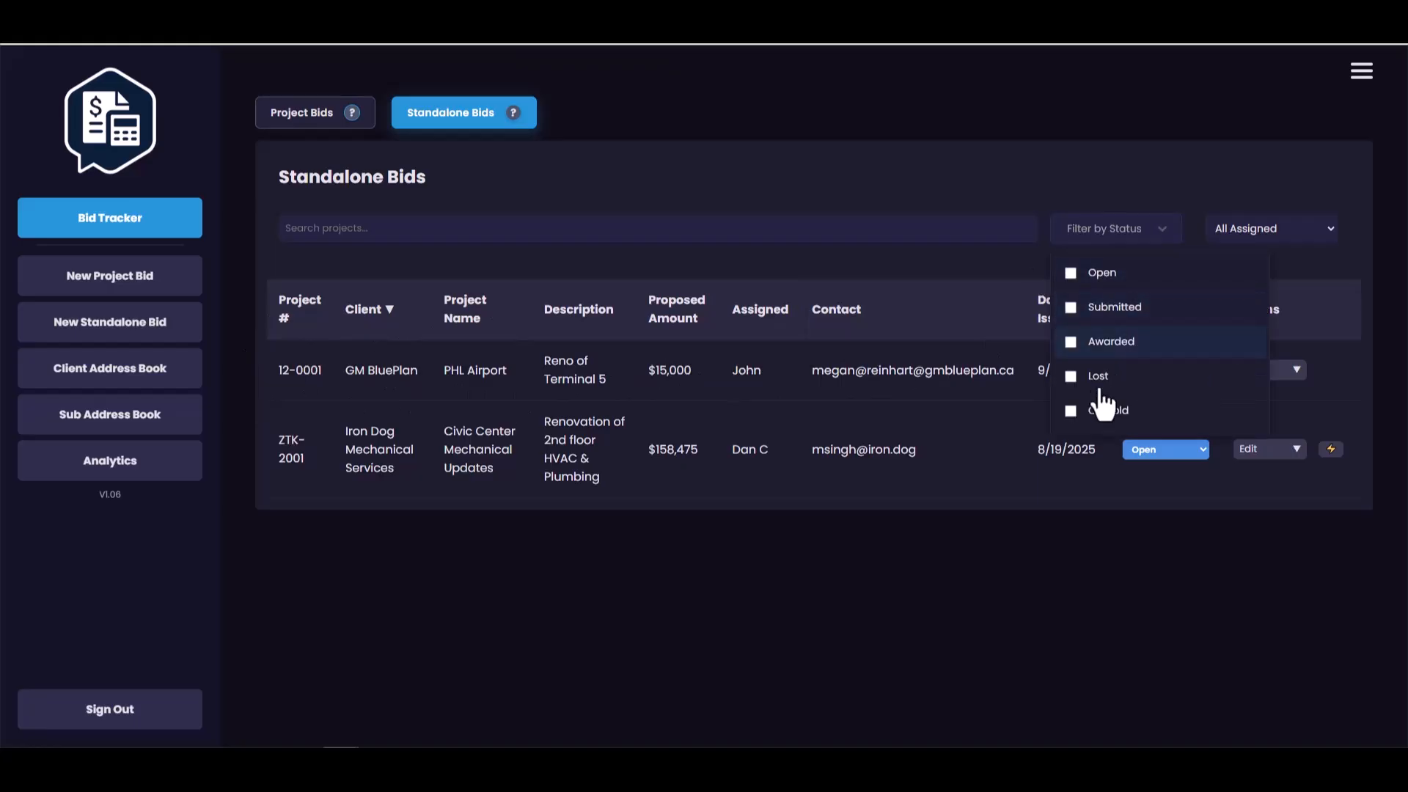
click(1260, 222)
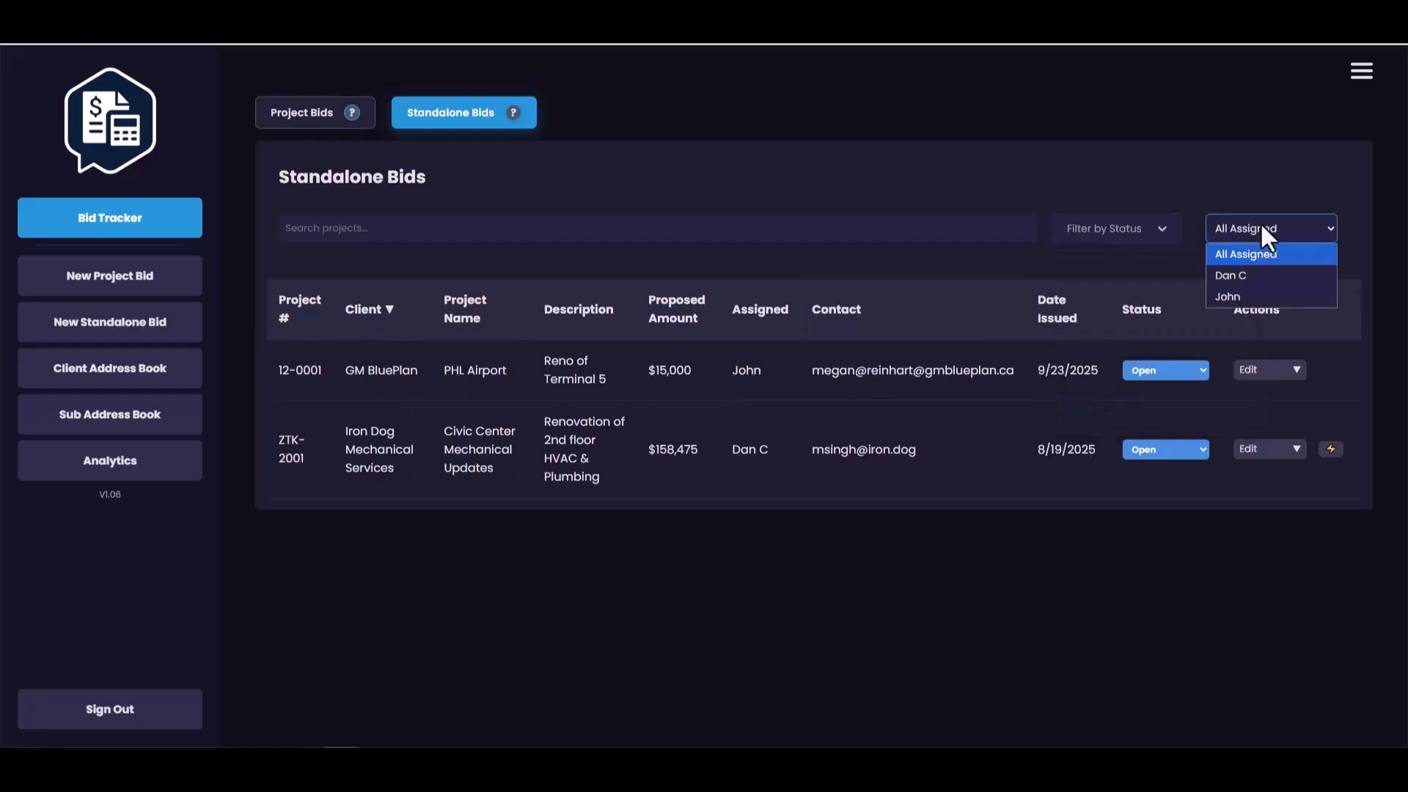
click(440, 323)
click(572, 310)
click(760, 310)
click(836, 310)
click(1056, 309)
click(1181, 302)
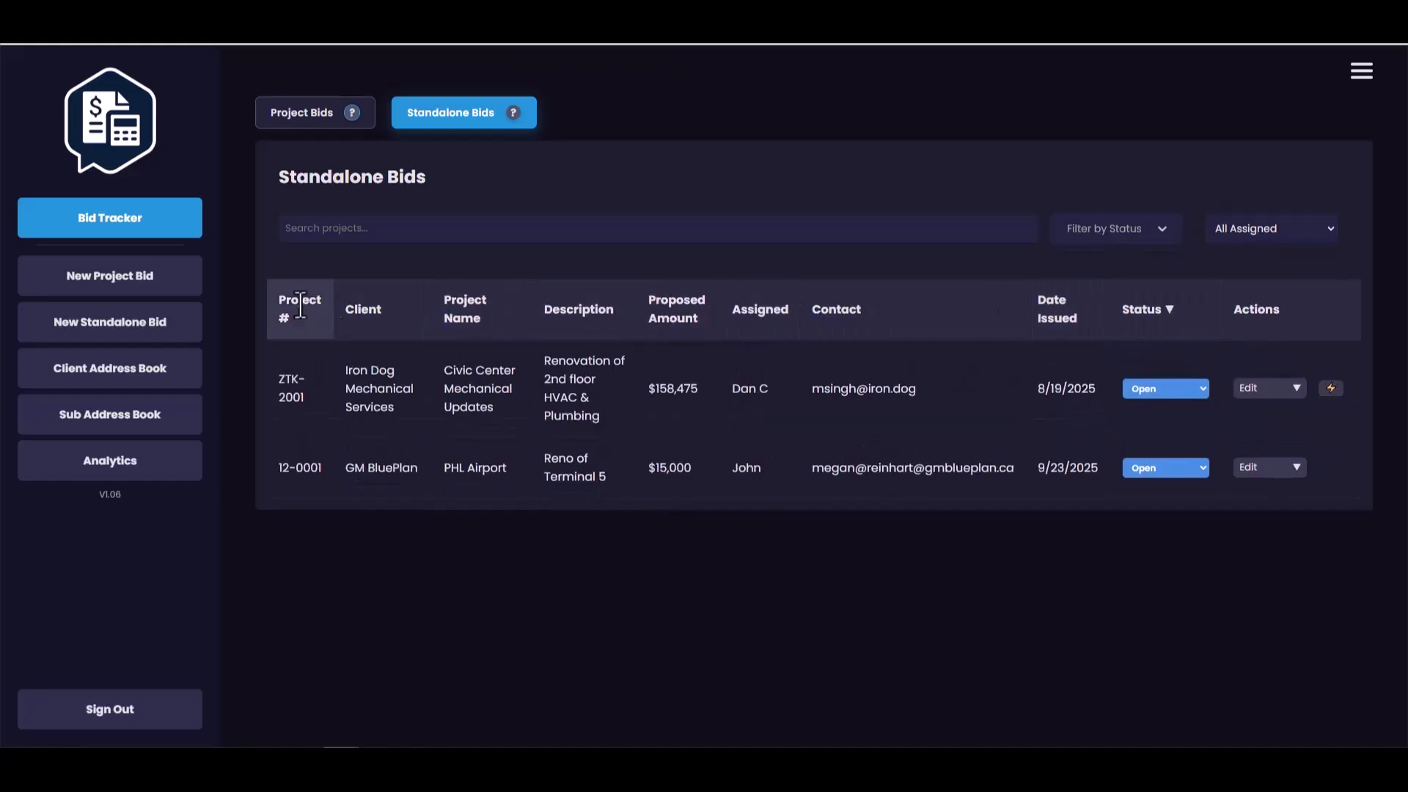
click(325, 303)
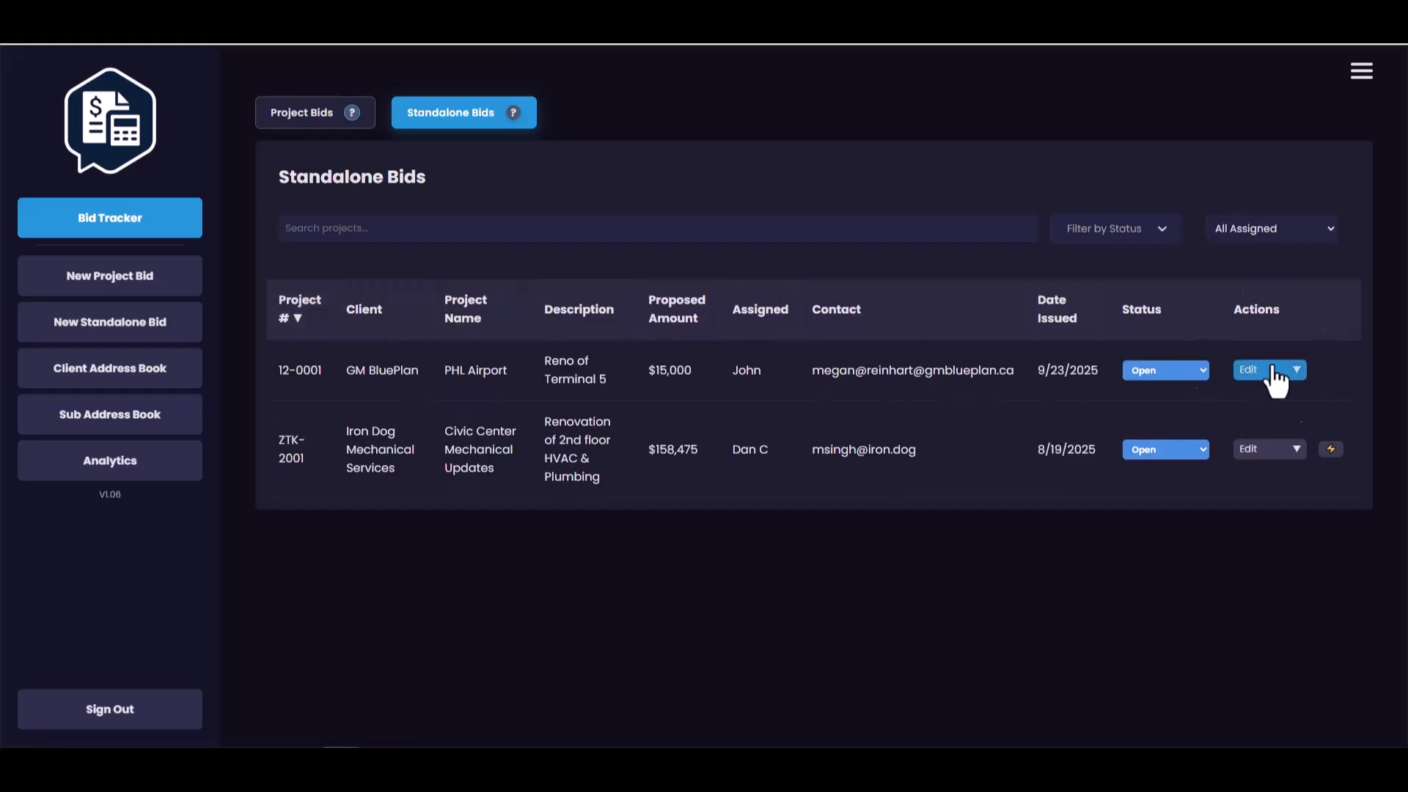
- Open the GM BluePlan bid for updating to view its details, and close it without saving
click(1296, 371)
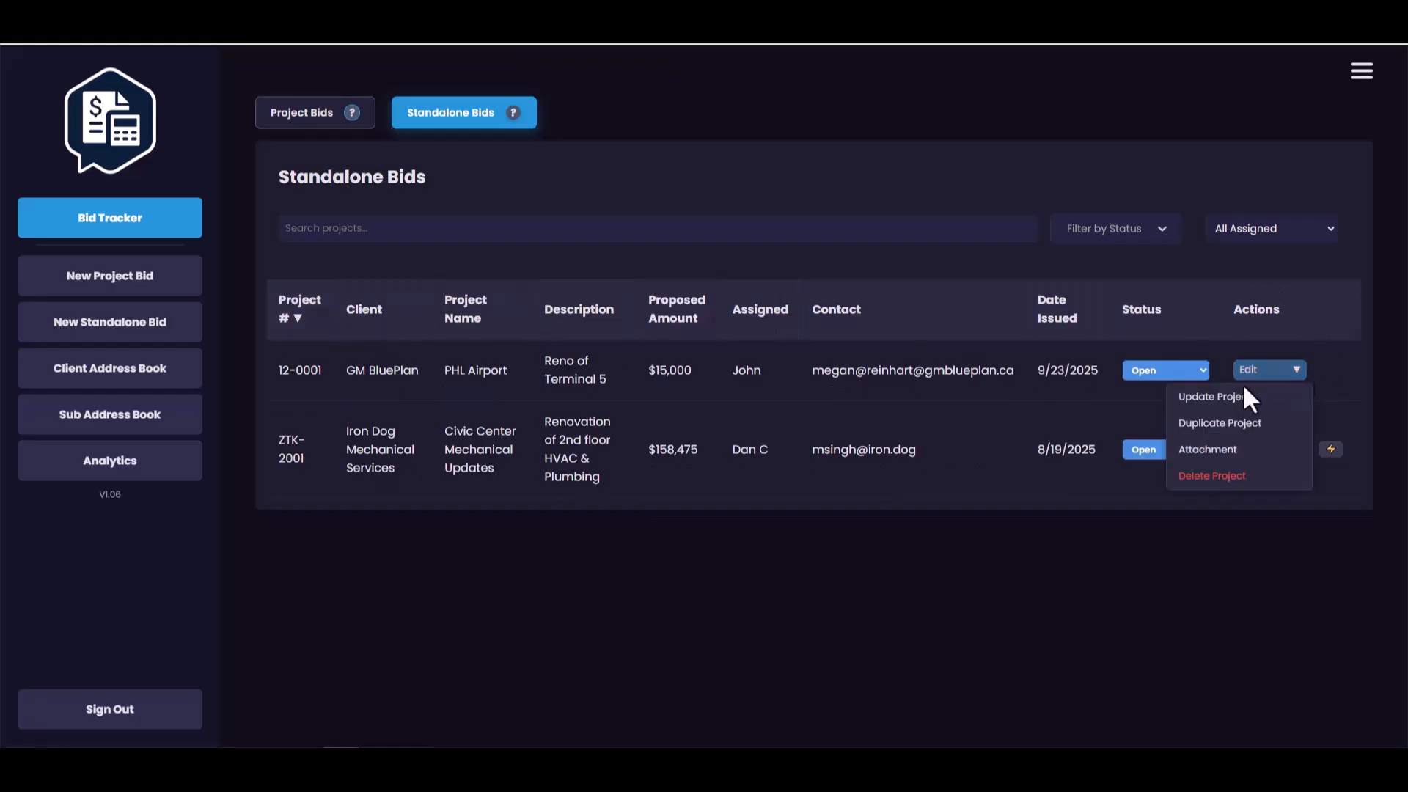
click(1203, 397)
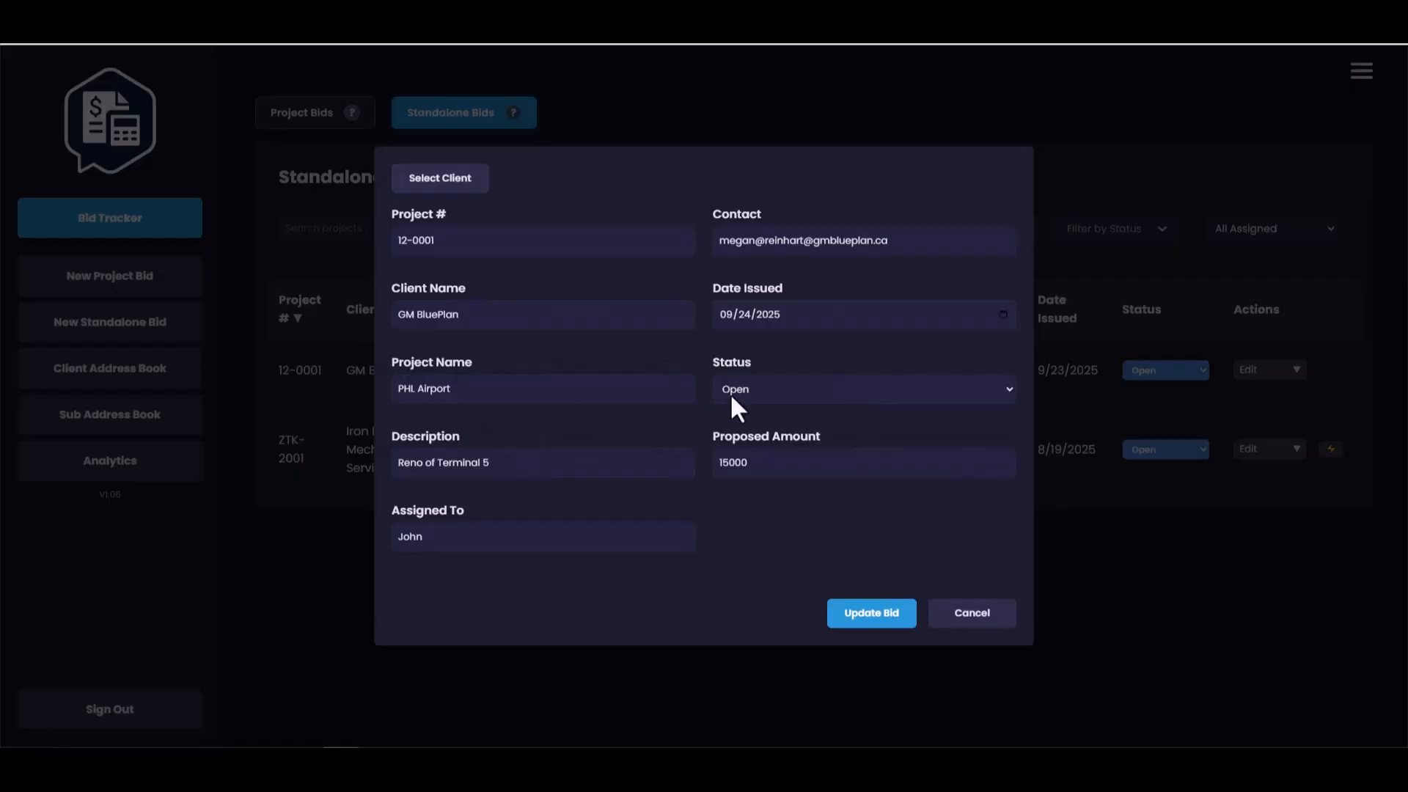
click(965, 623)
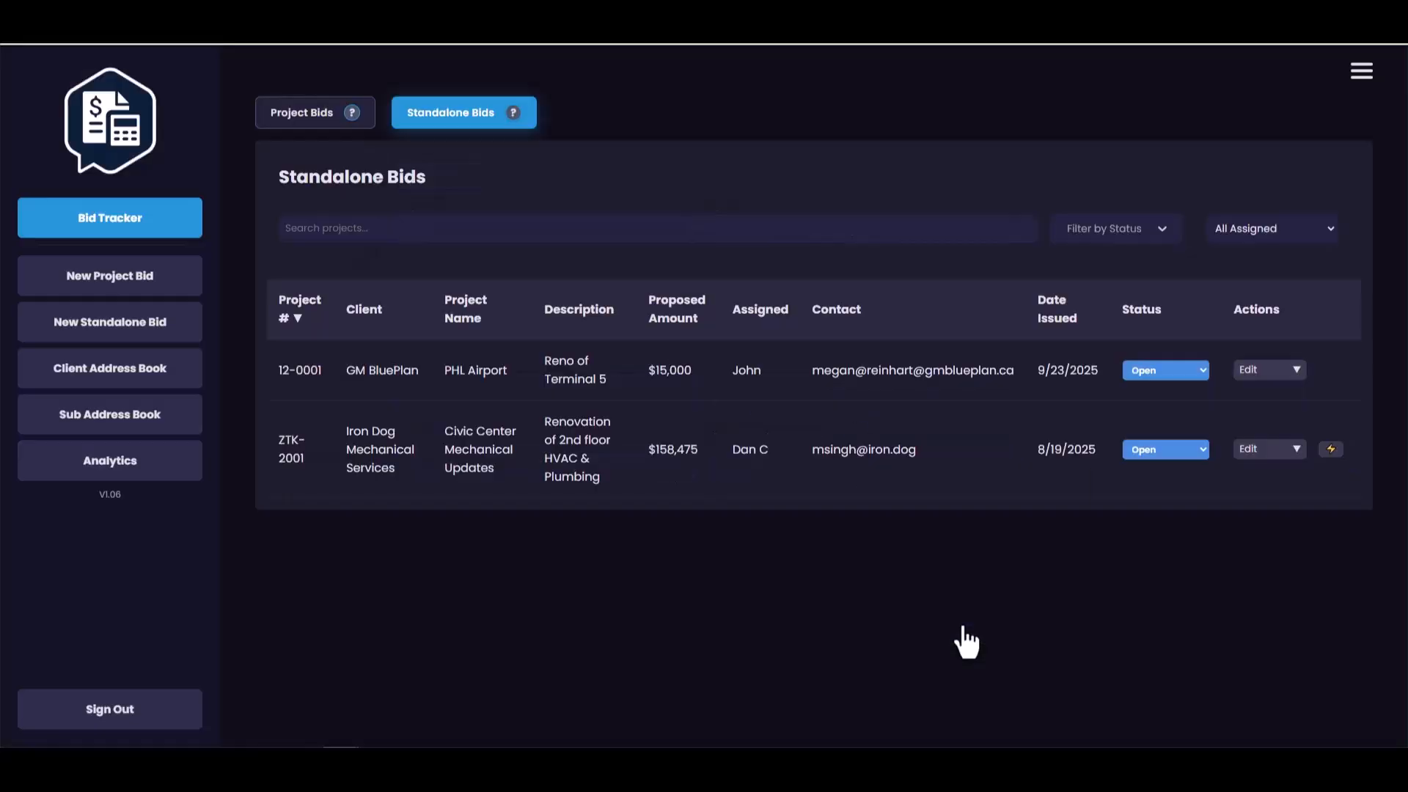
- Duplicate the GM BluePlan bid for PHL Airport
click(1267, 374)
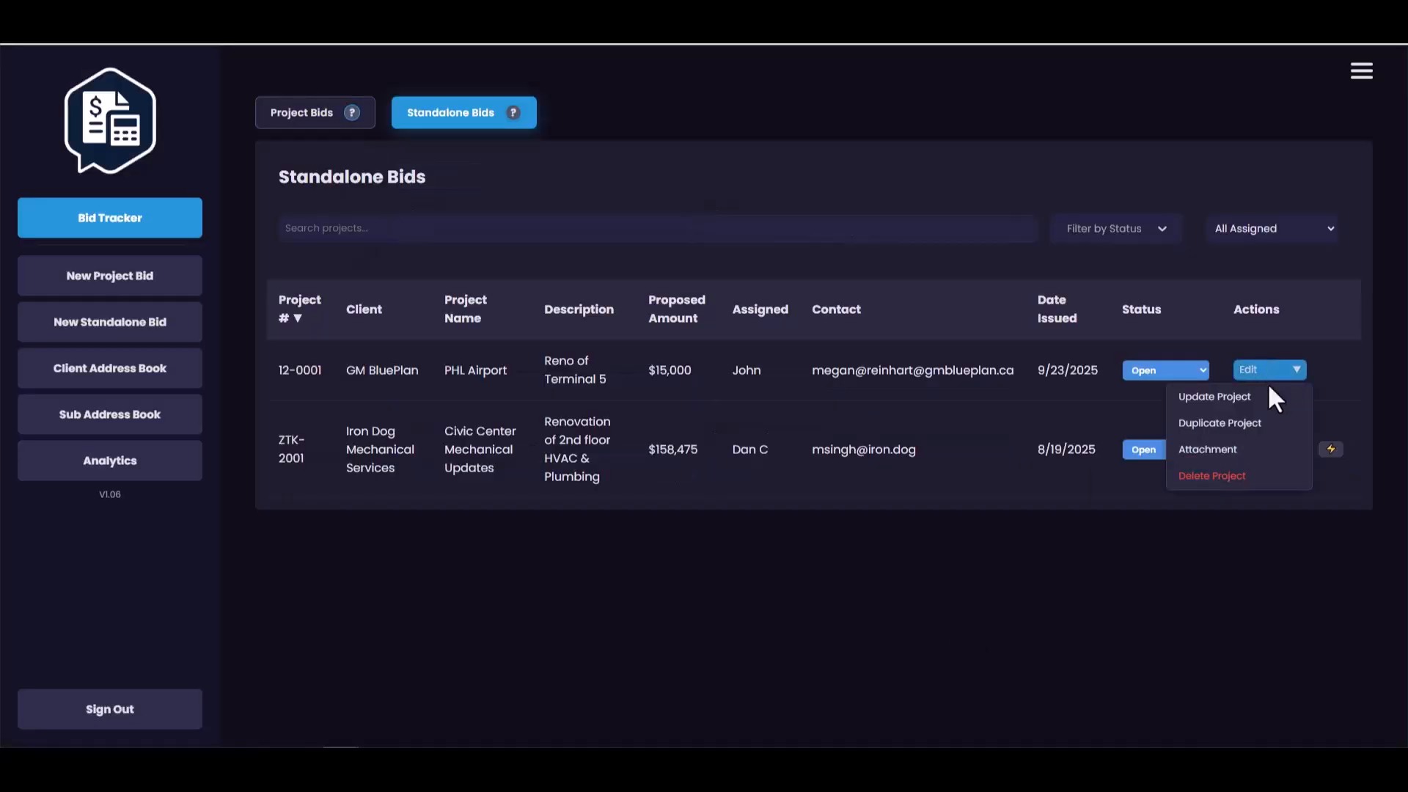
click(1214, 431)
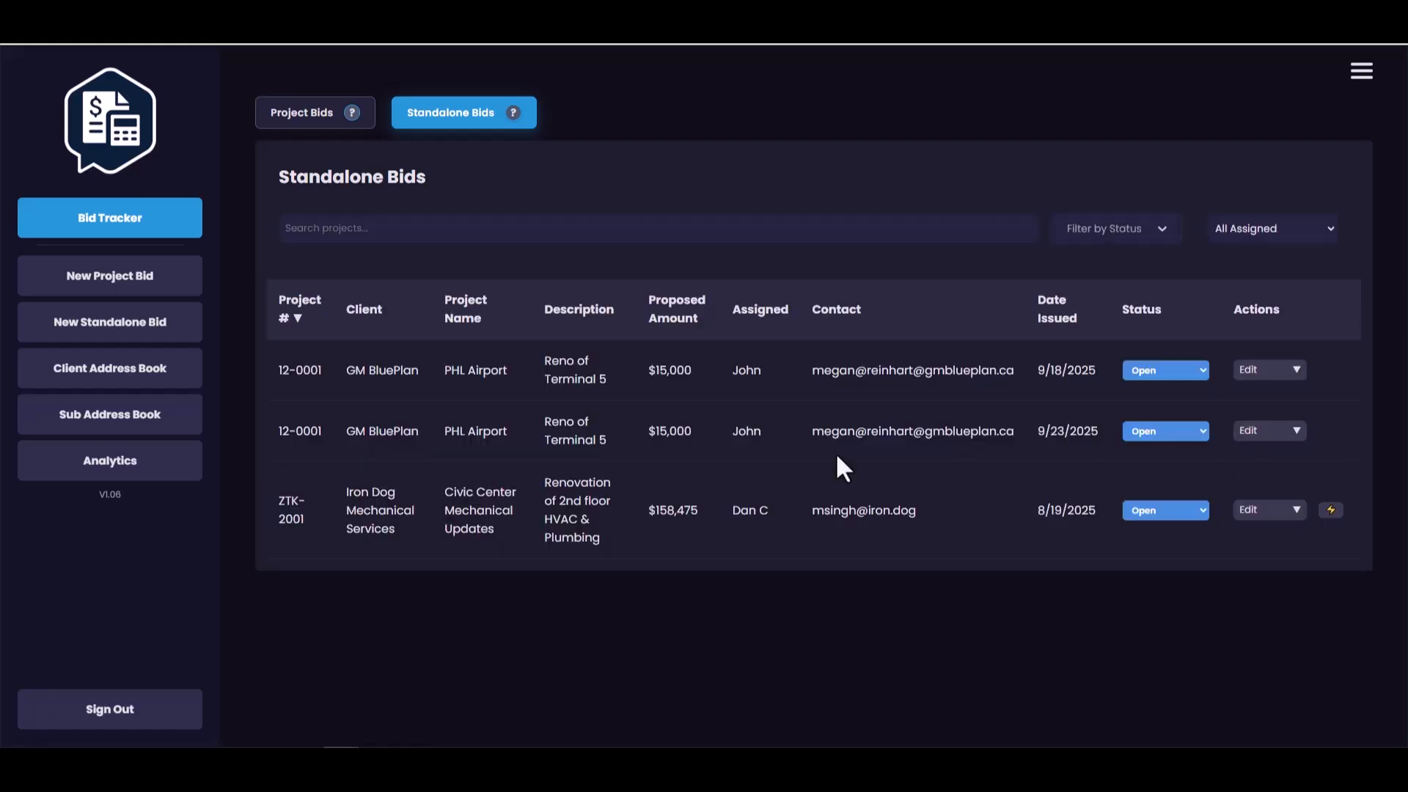
click(579, 411)
- Change the client name of the PHL Airport bid dated 9/23/2025 to Cors Construction and save the update
click(1270, 431)
click(1238, 457)
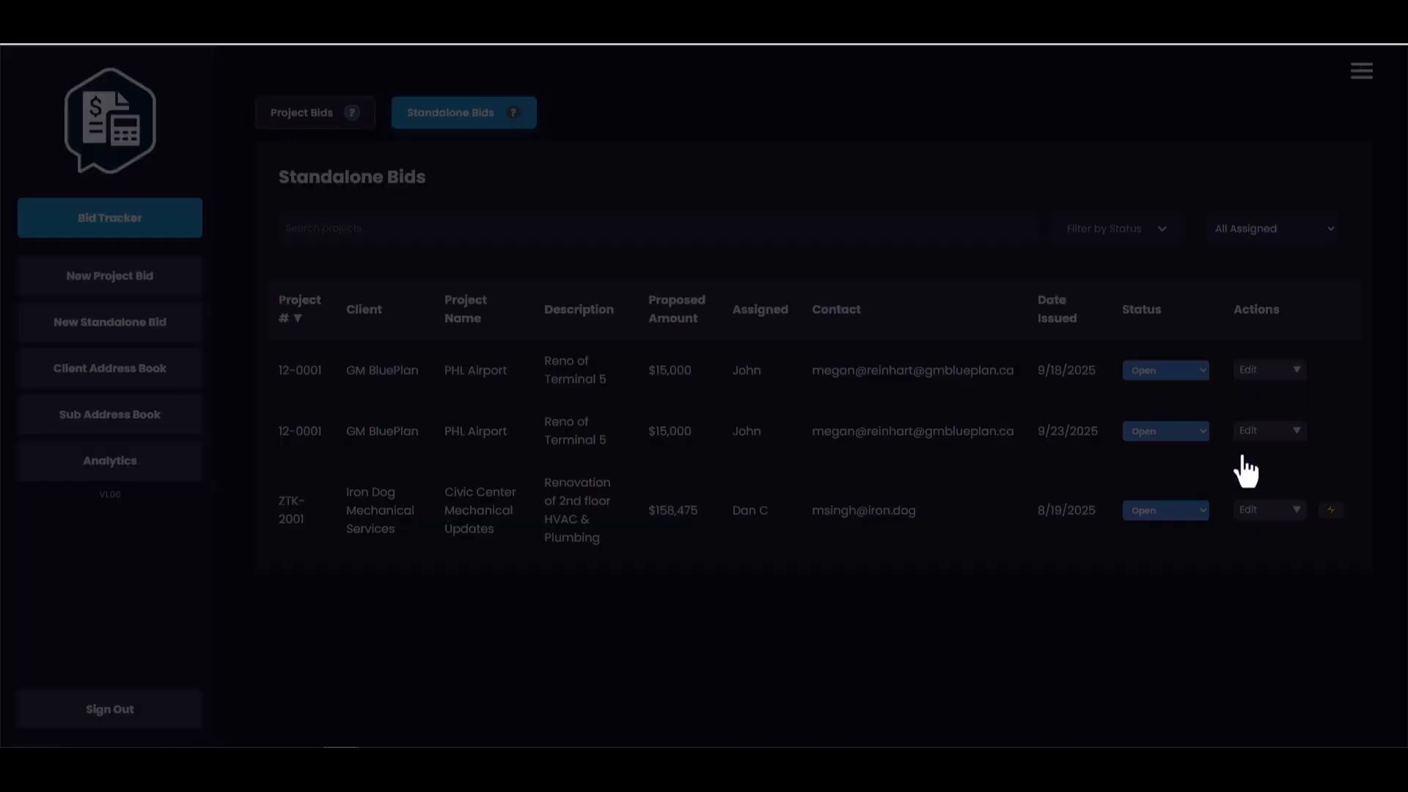
drag(469, 313, 301, 306)
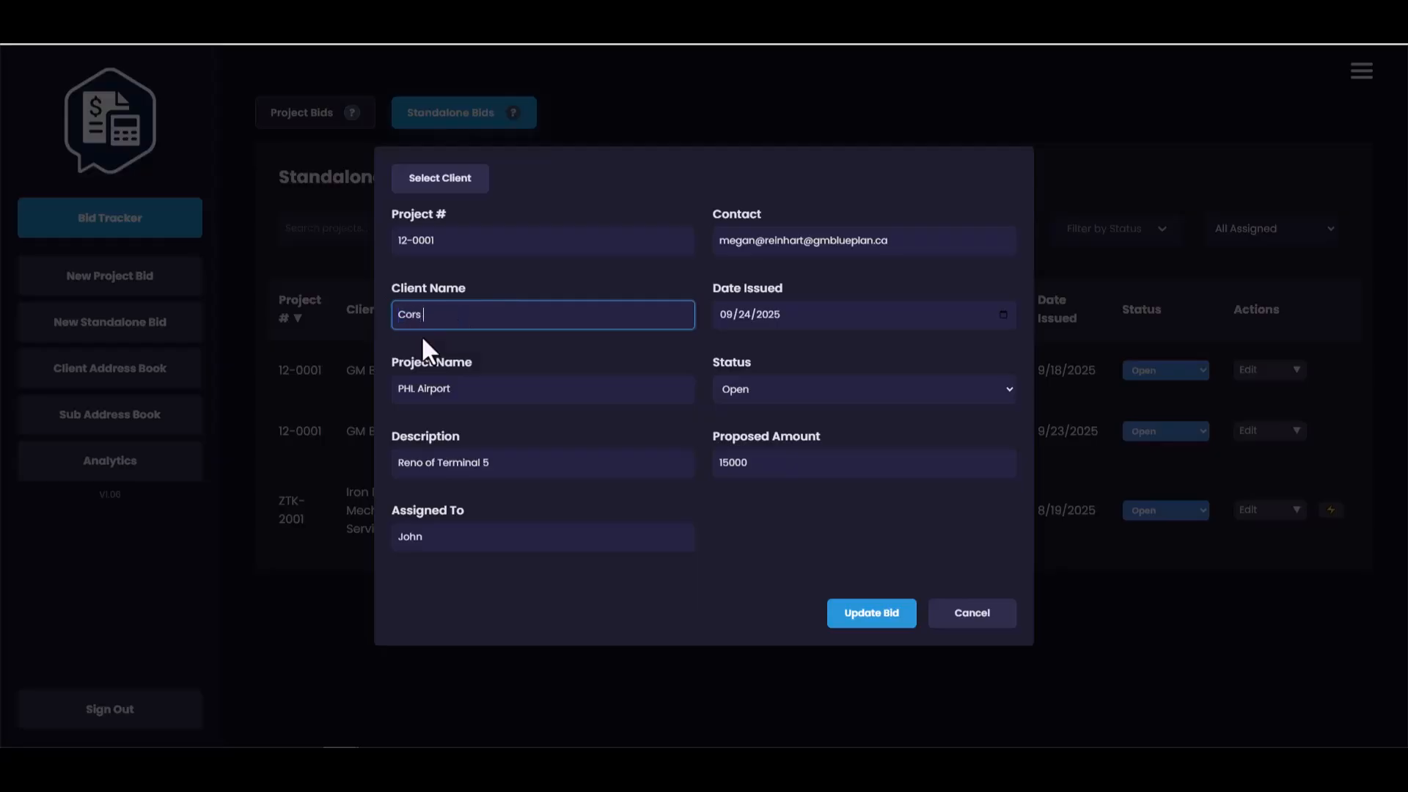
text(Cors Construction)
click(877, 615)
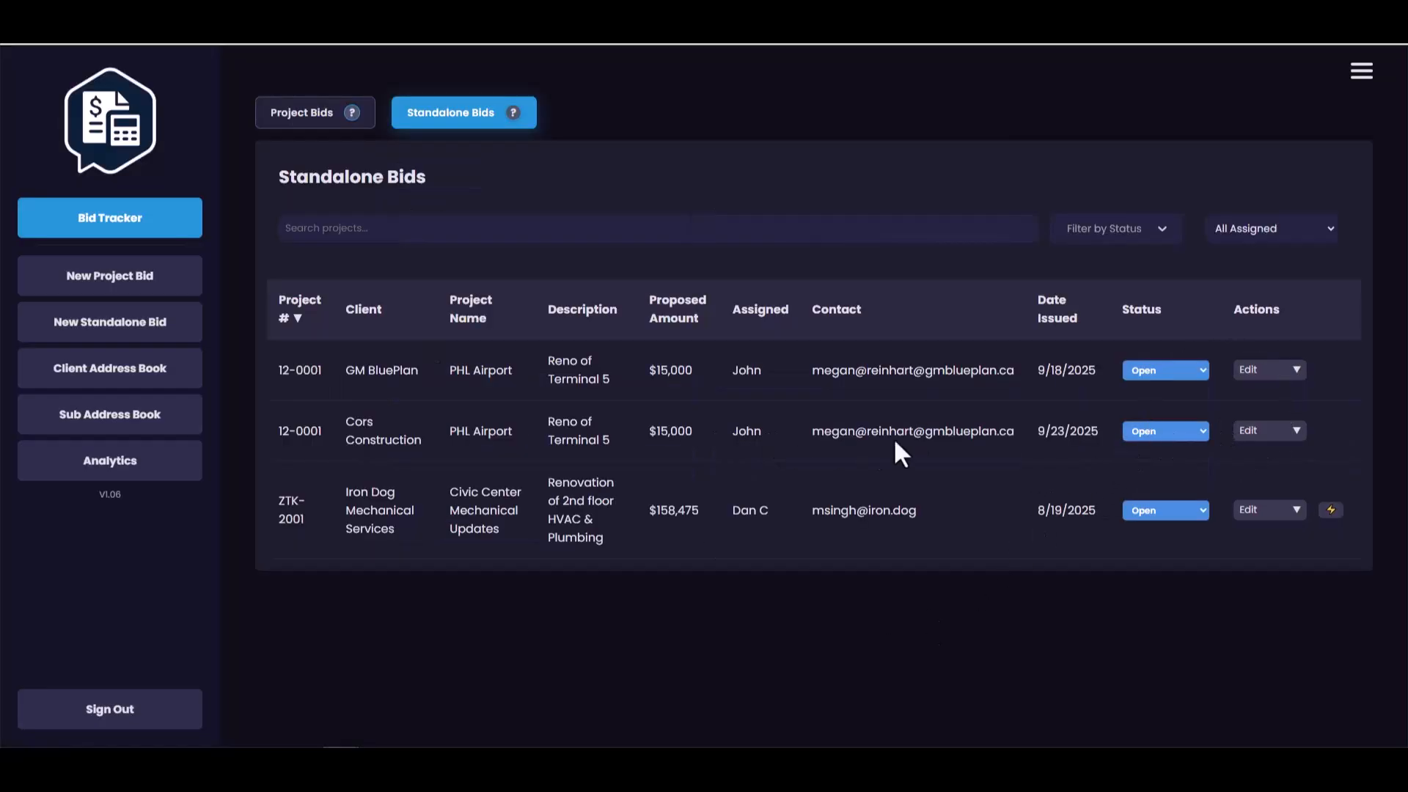
- Open the attachment form for the Cors Construction bid and check its file upload option
click(1267, 434)
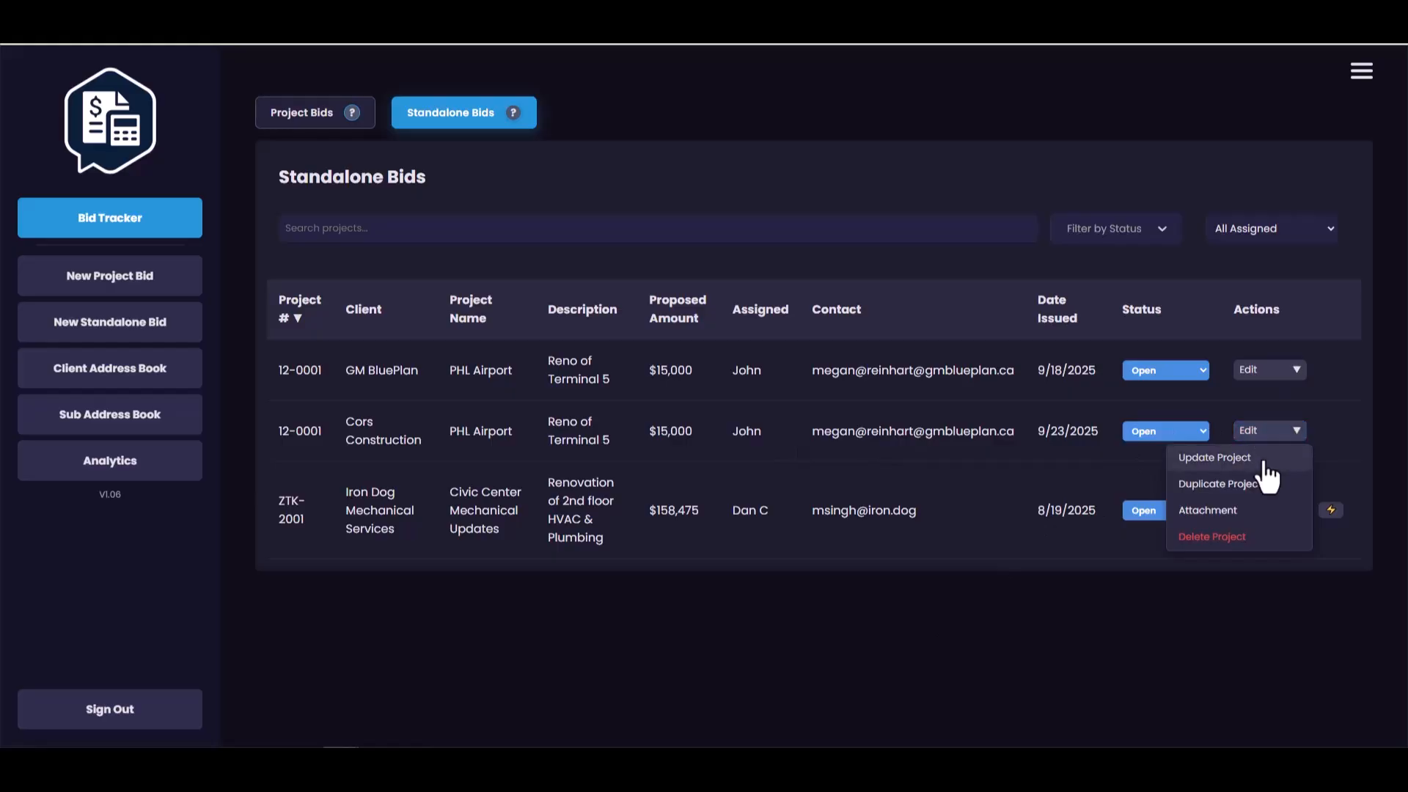
click(1248, 515)
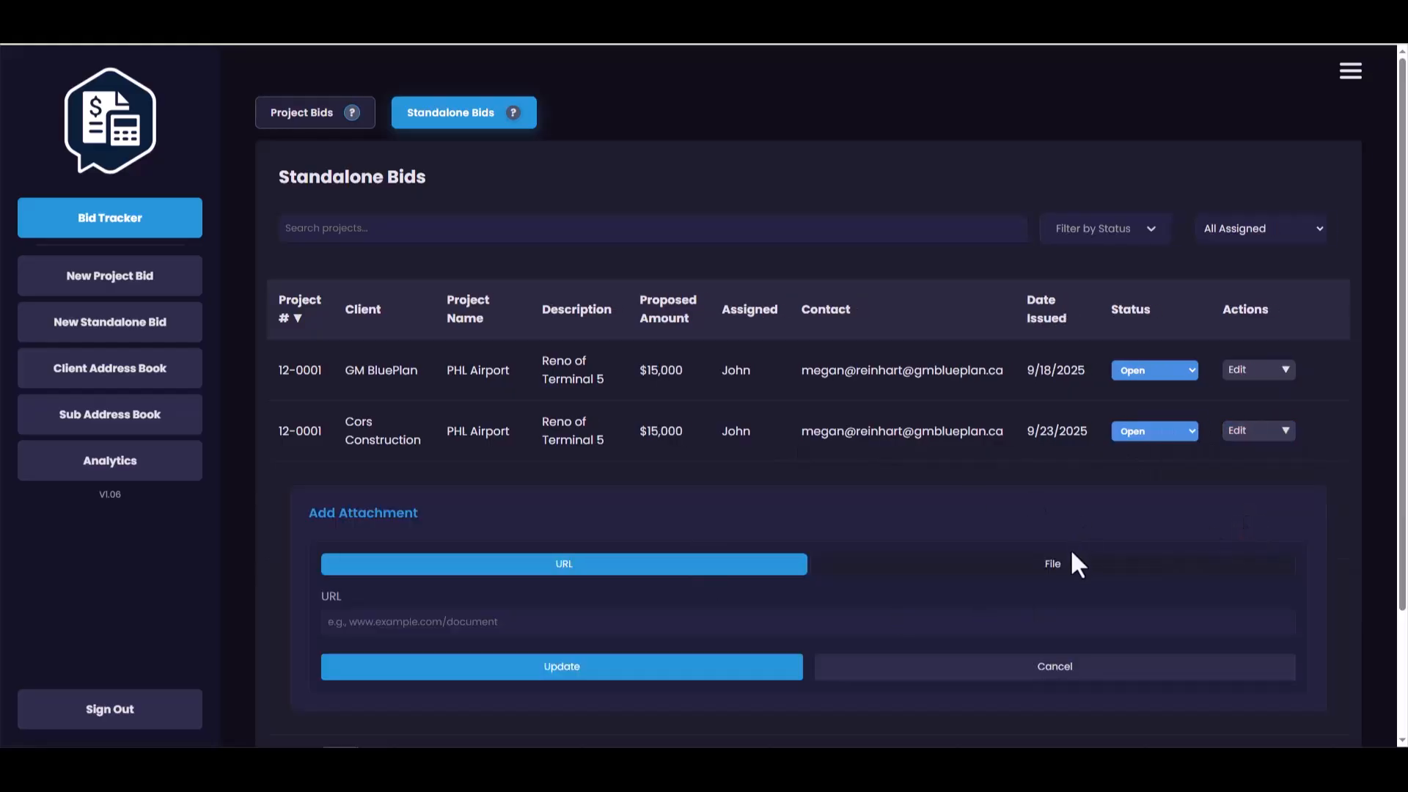
click(1026, 565)
click(335, 621)
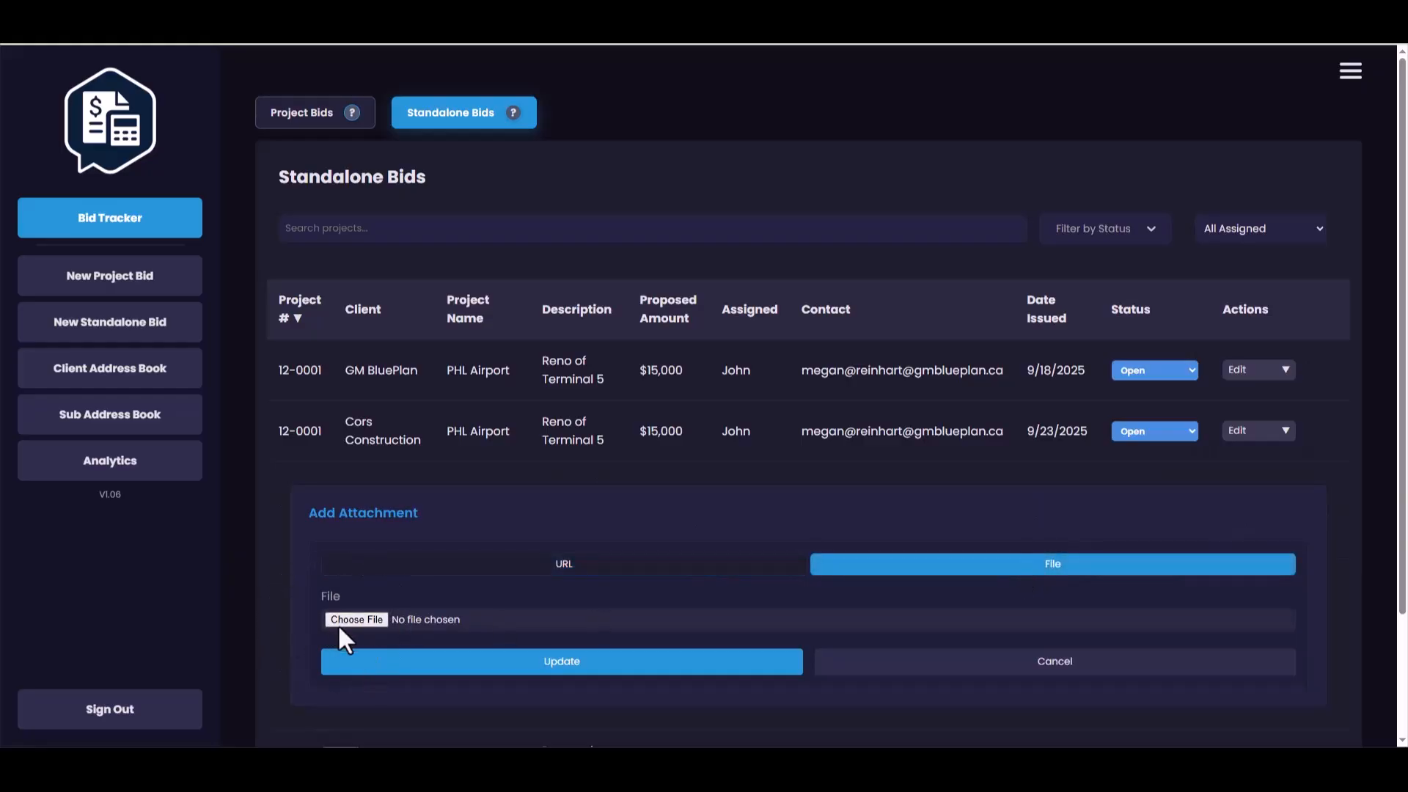
- Attach the first suggested zentekconsultants URL to the Cors Construction bid, save it, and open the attachment link
click(502, 570)
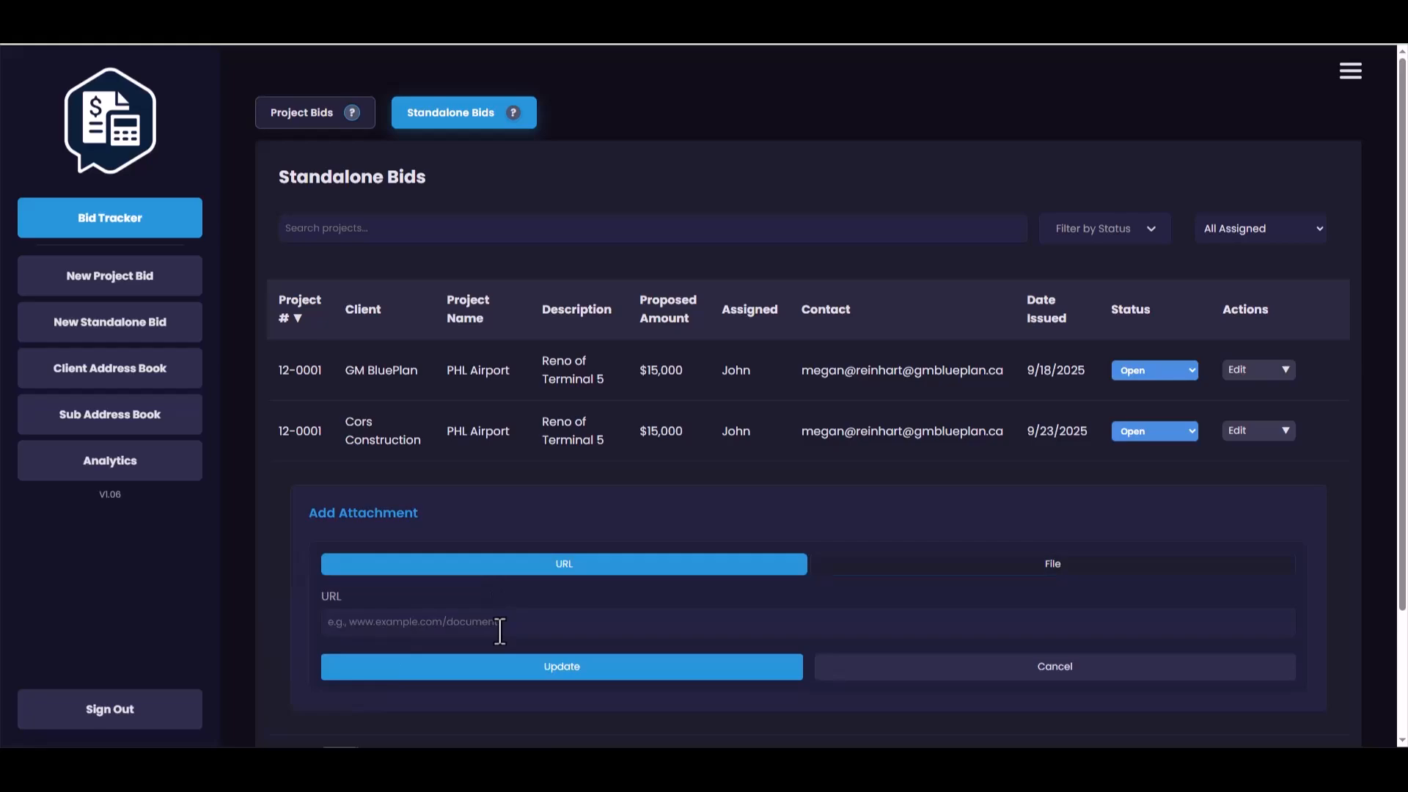
click(498, 624)
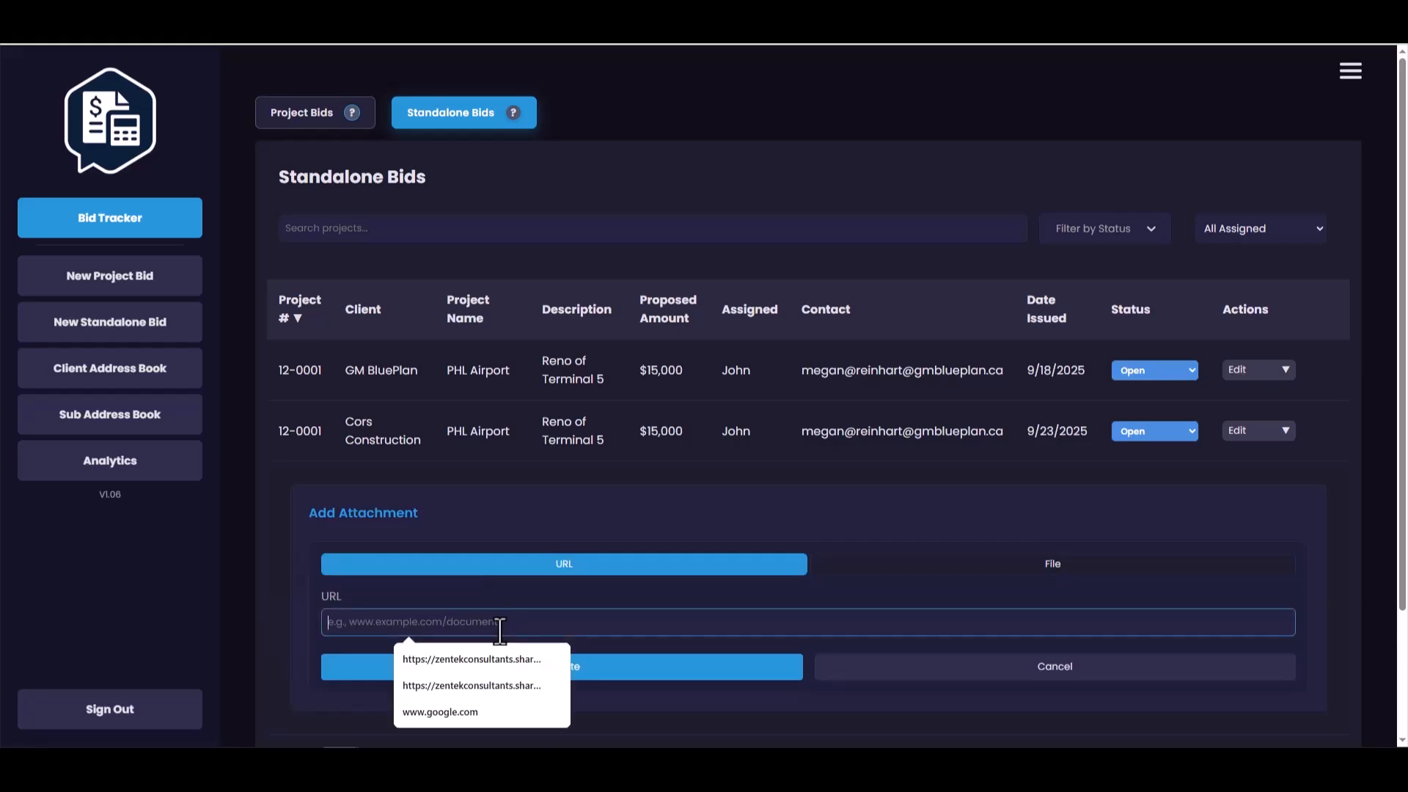
click(465, 651)
click(627, 623)
click(538, 682)
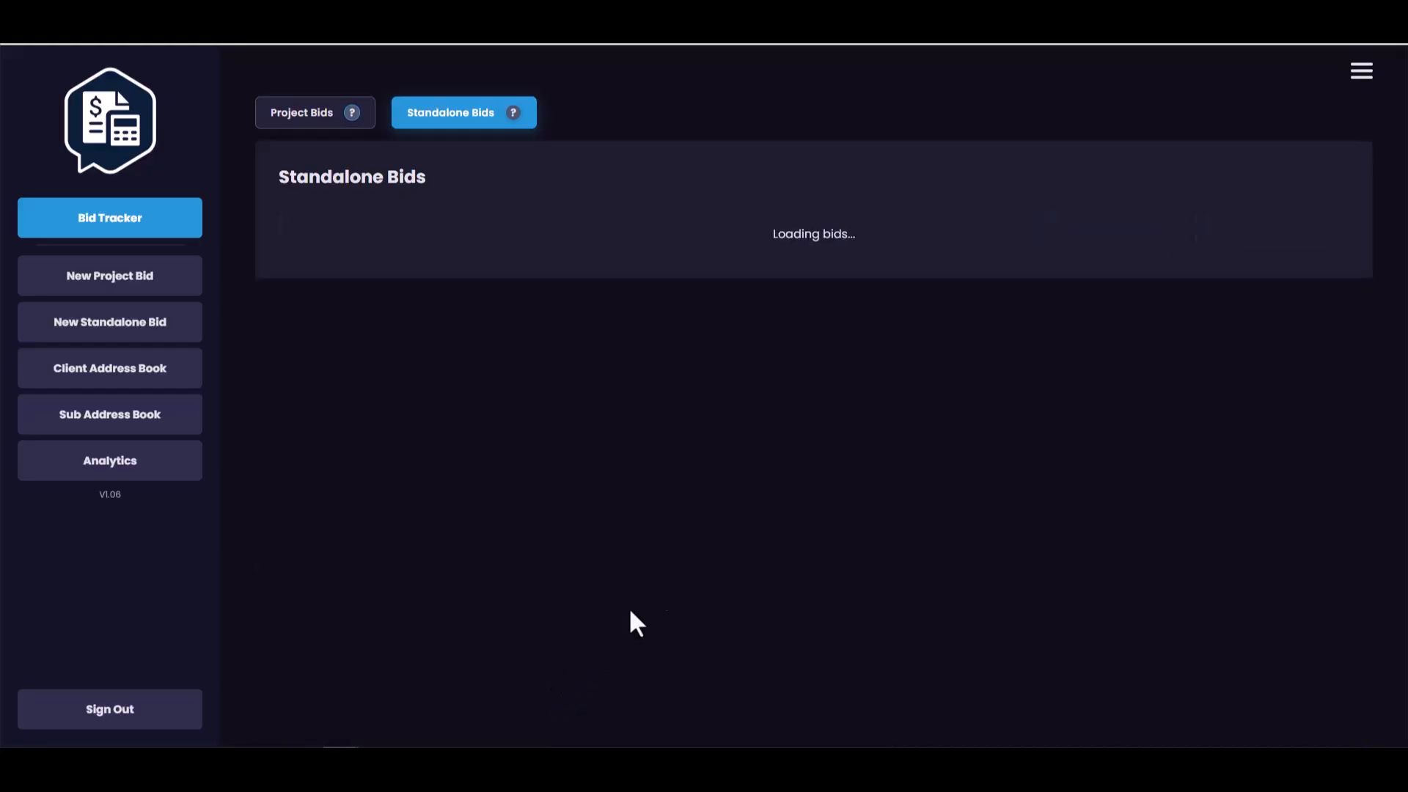
click(1332, 433)
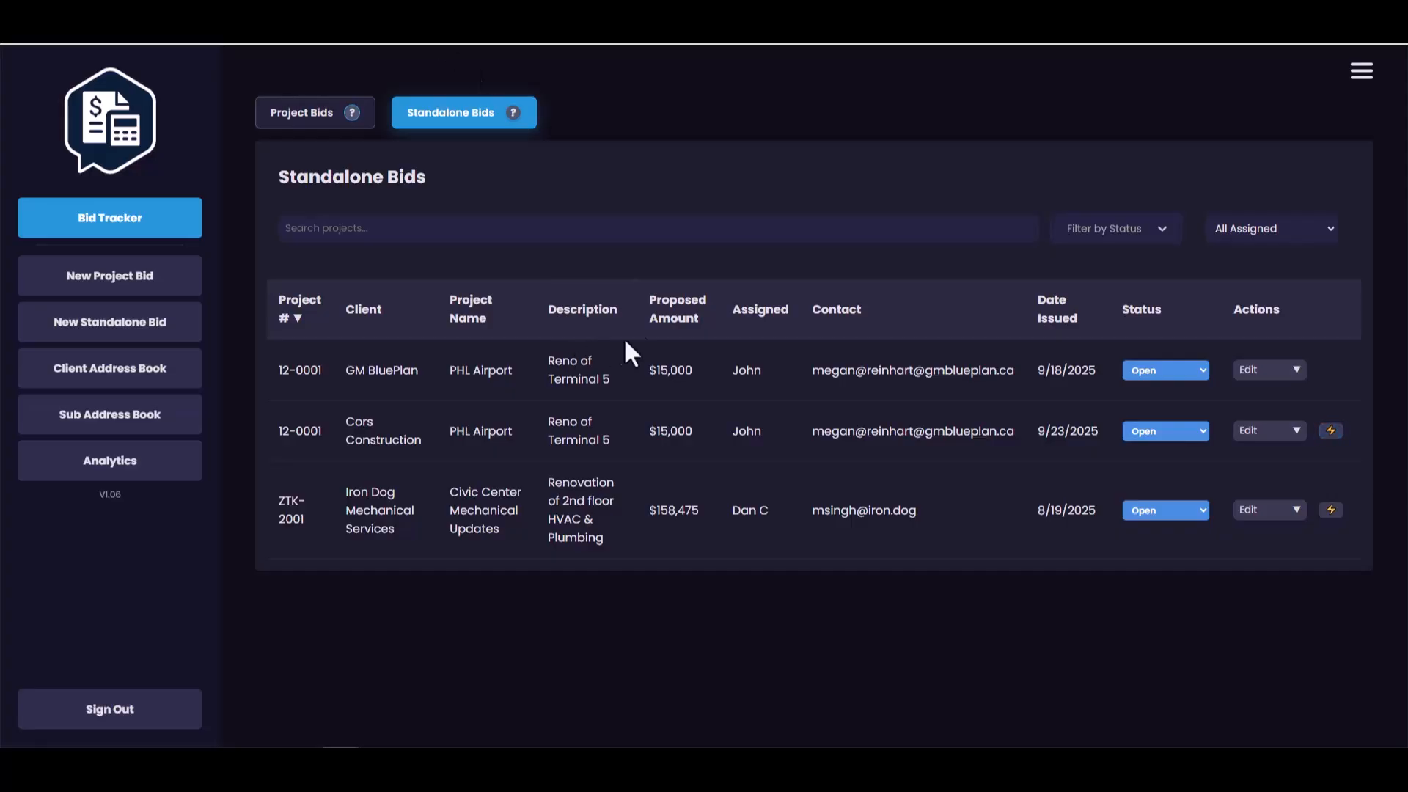
- Review the bid, client and subcontractor sections of the analytics dashboard, and return to the standalone bids list
click(88, 462)
click(88, 464)
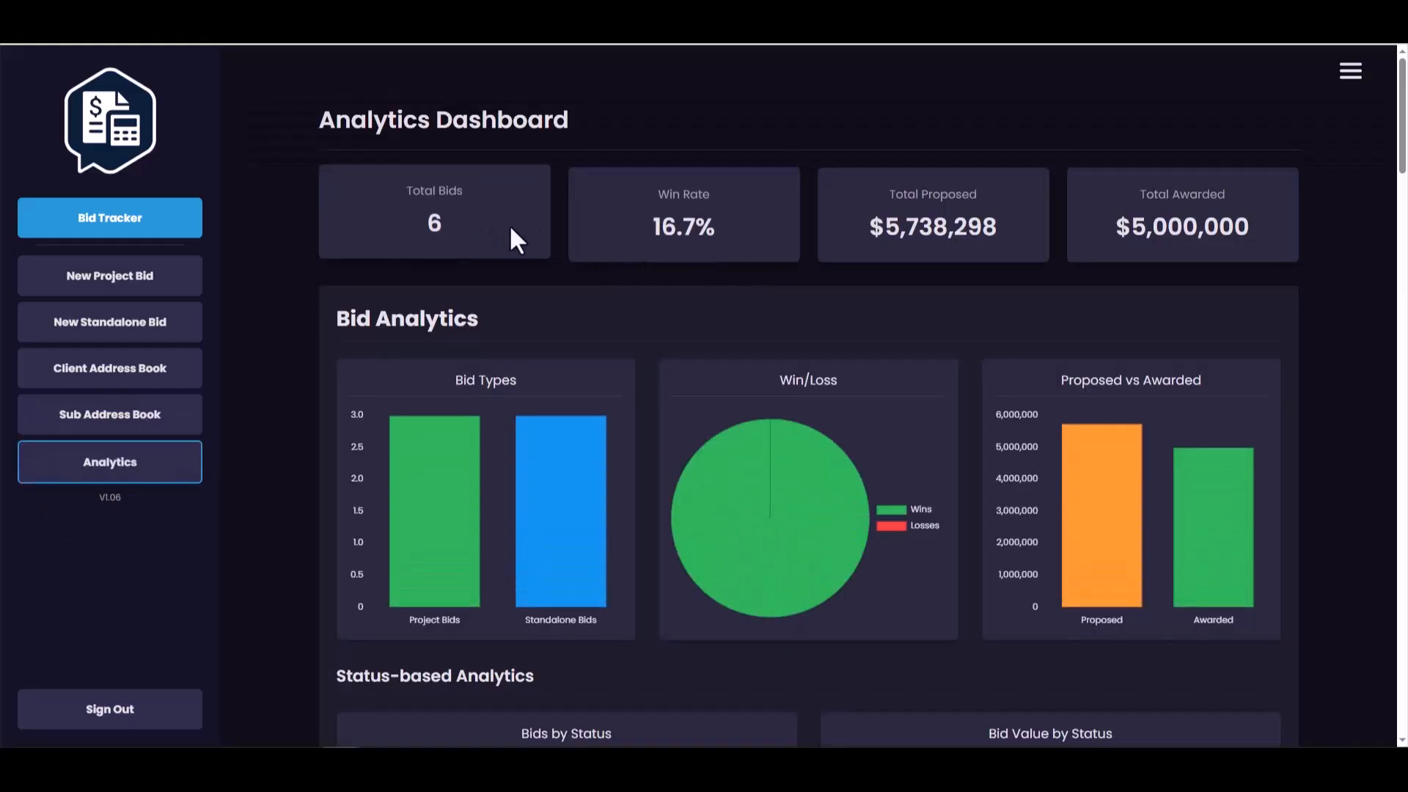
scroll(513, 227, down, 2)
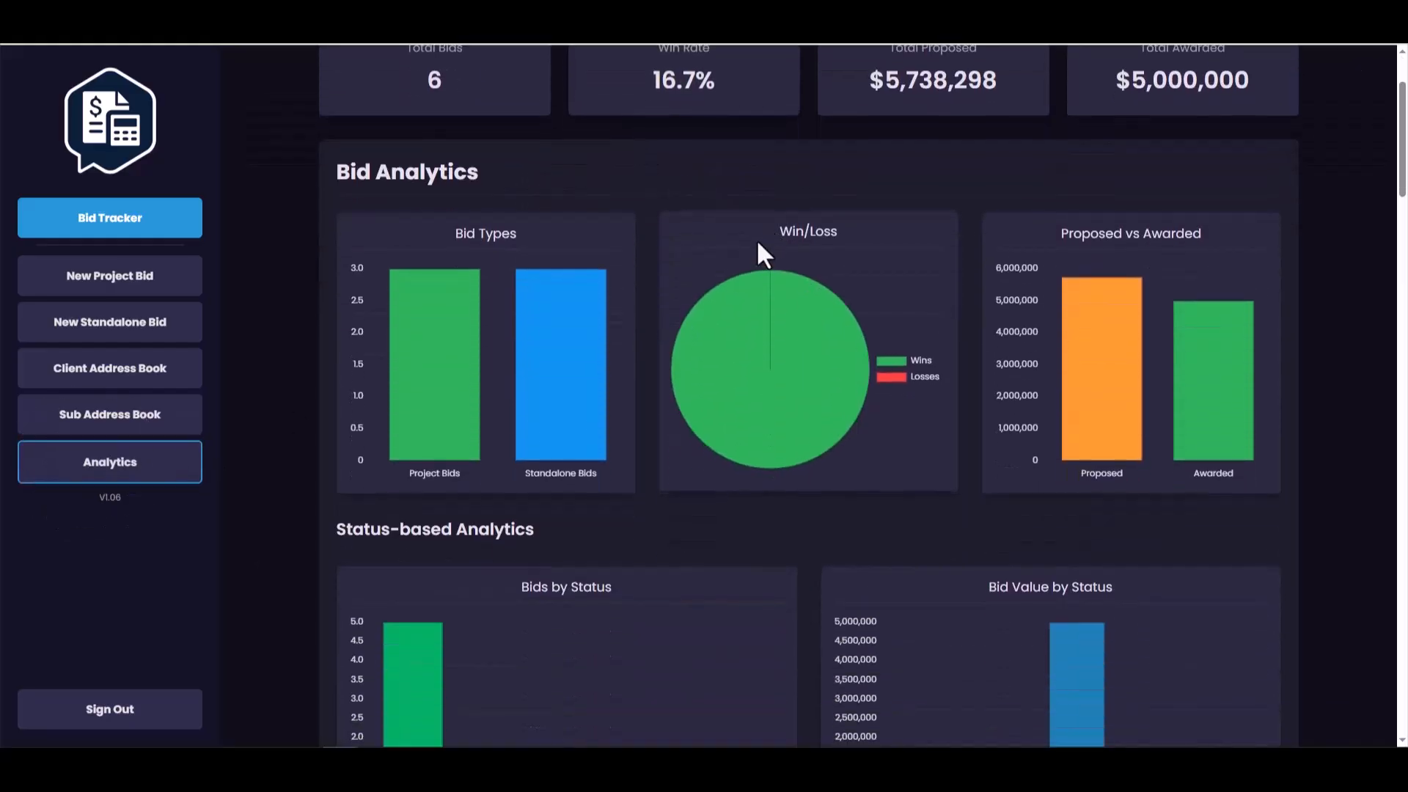
scroll(770, 256, down, 4)
scroll(768, 261, down, 8)
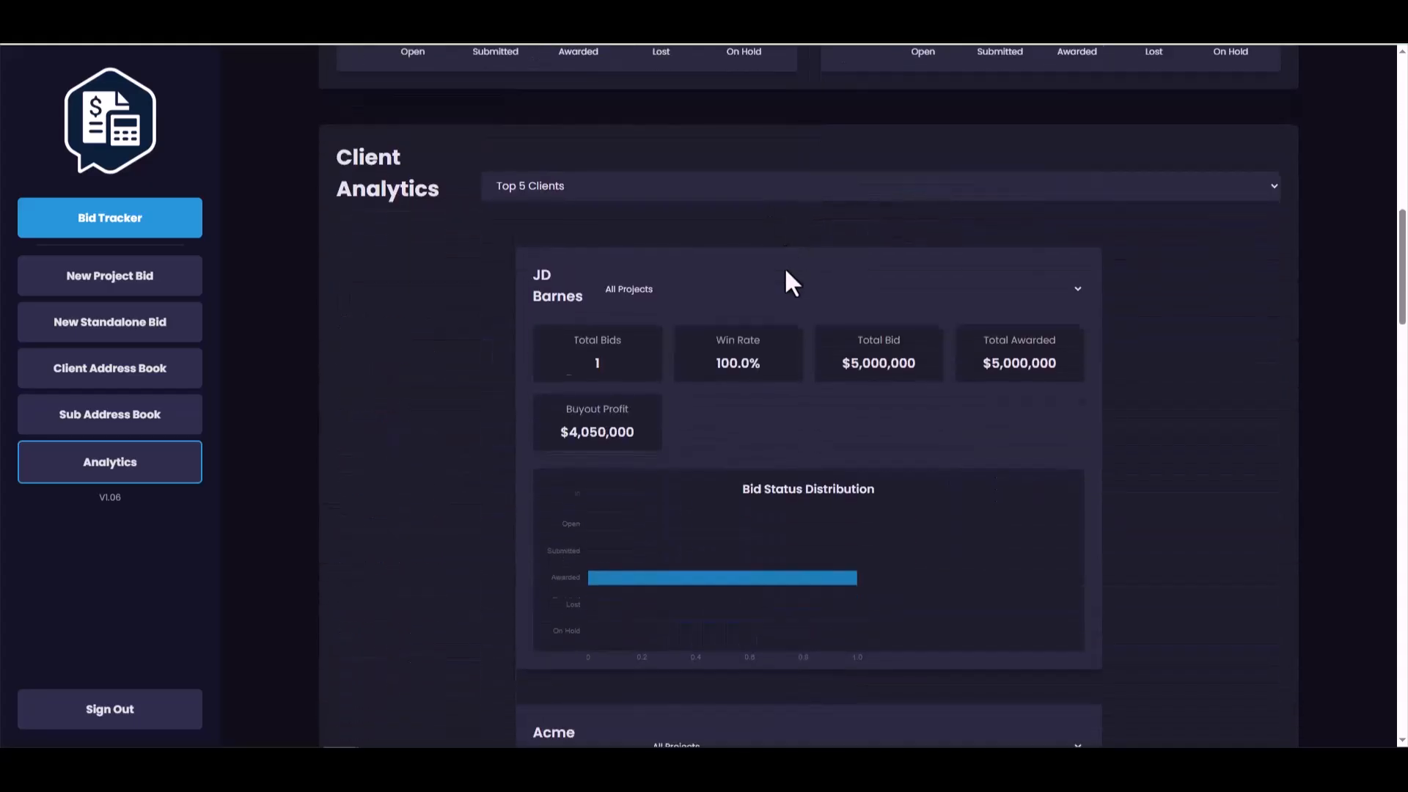
scroll(561, 220, down, 16)
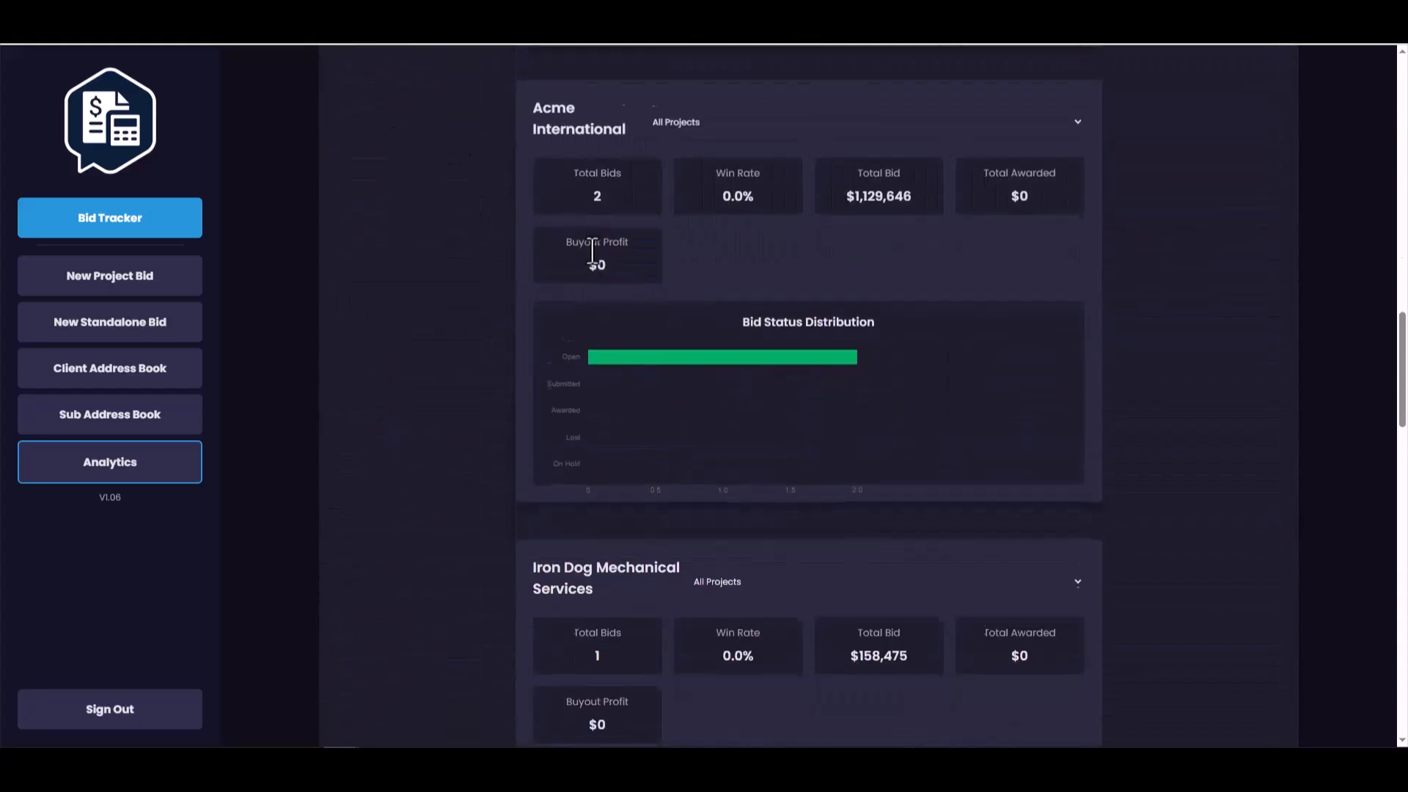
scroll(593, 296, down, 9)
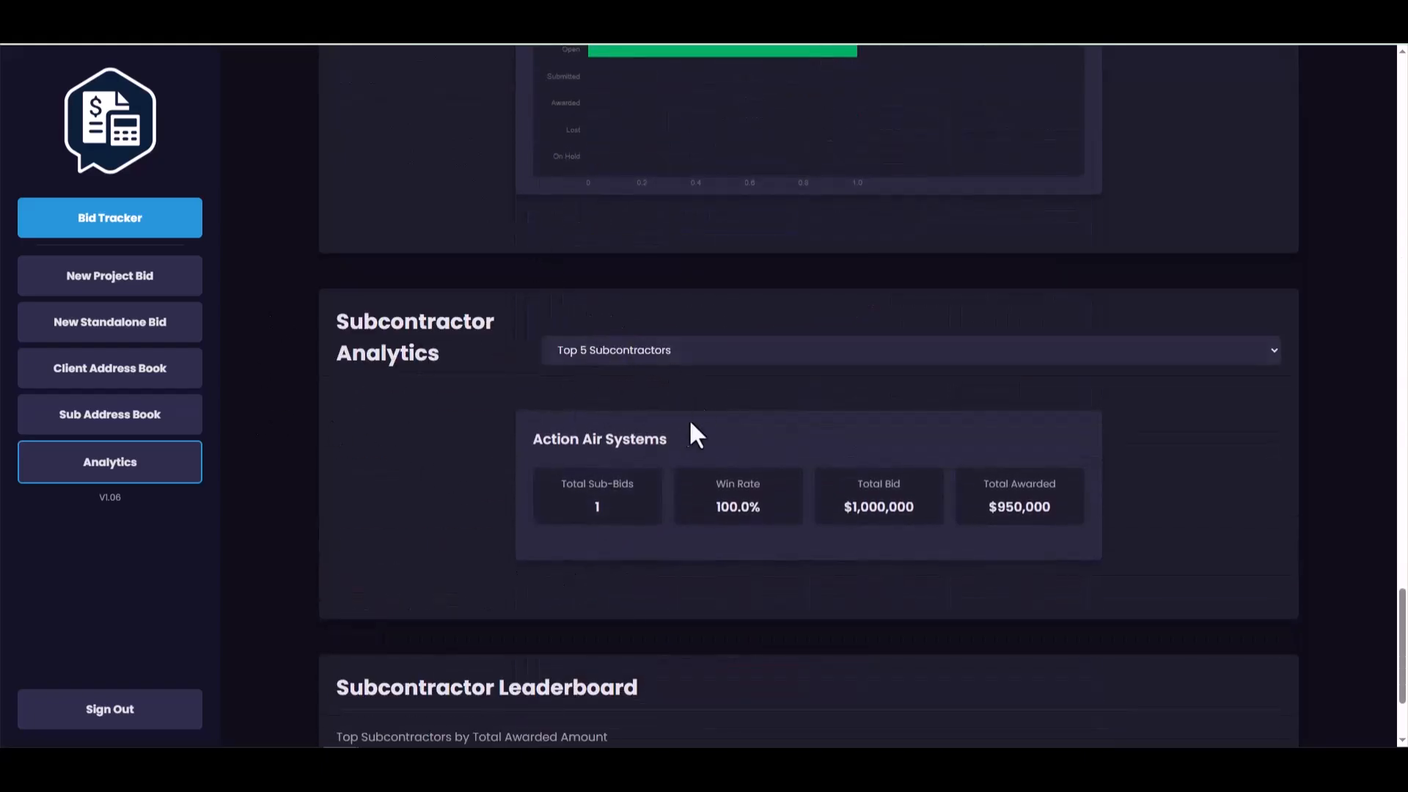
click(110, 323)
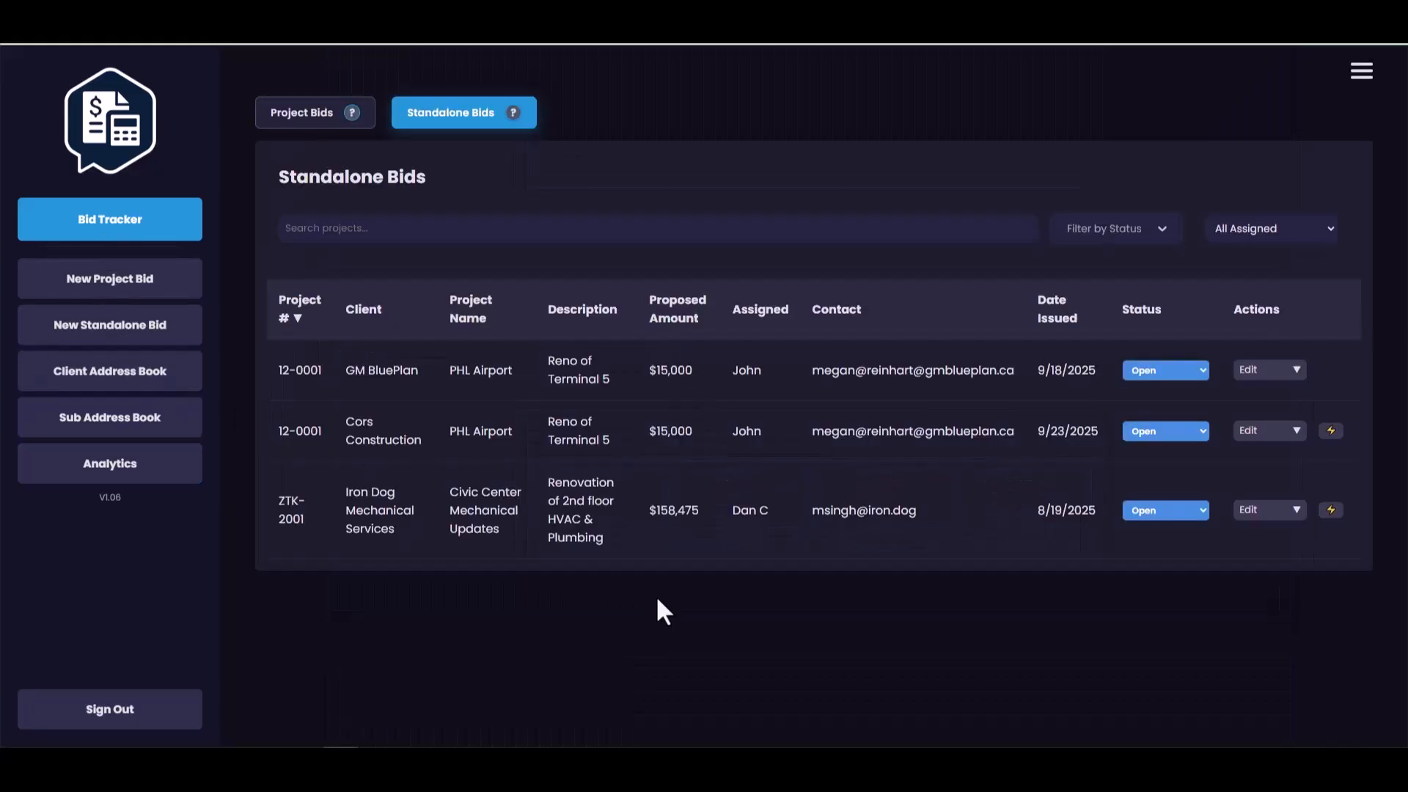